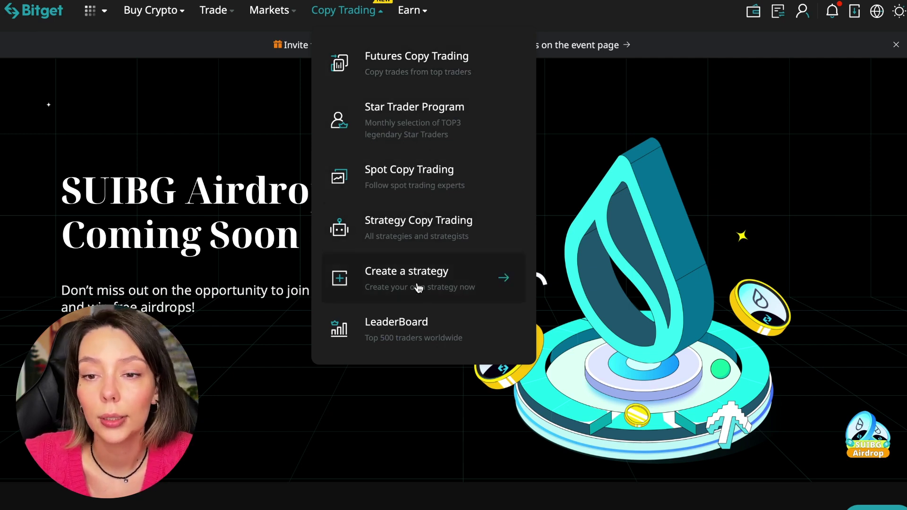
Step: Bring up the Top 500 traders worldwide leaderboard and scroll its ranking table
{"action": "left_click", "coordinate": [417, 325]}
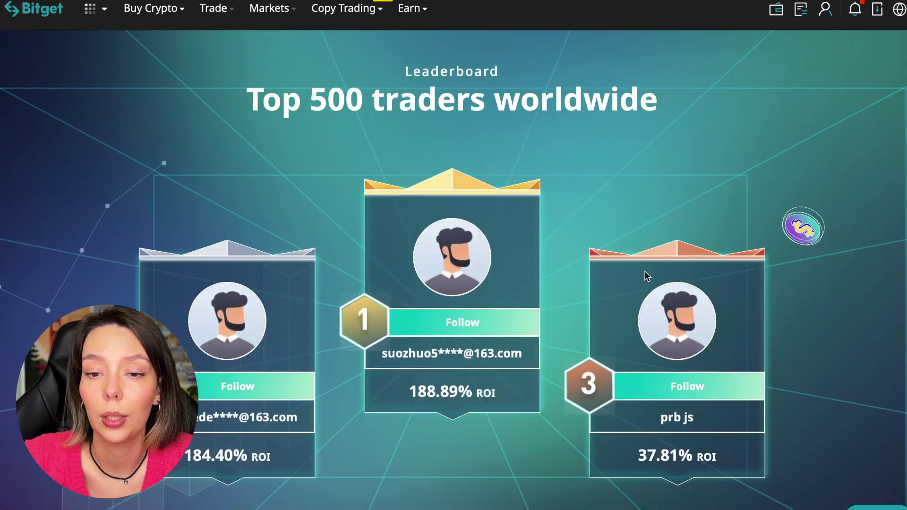
{"action": "scroll", "coordinate": [646, 276], "scroll_direction": "down", "scroll_amount": 2}
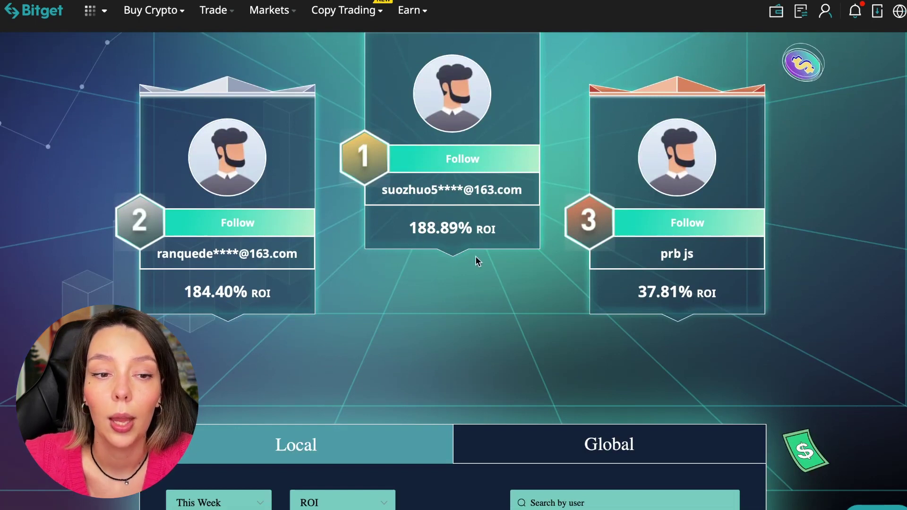
{"action": "scroll", "coordinate": [497, 316], "scroll_direction": "down", "scroll_amount": 2}
{"action": "scroll", "coordinate": [497, 315], "scroll_direction": "down", "scroll_amount": 2}
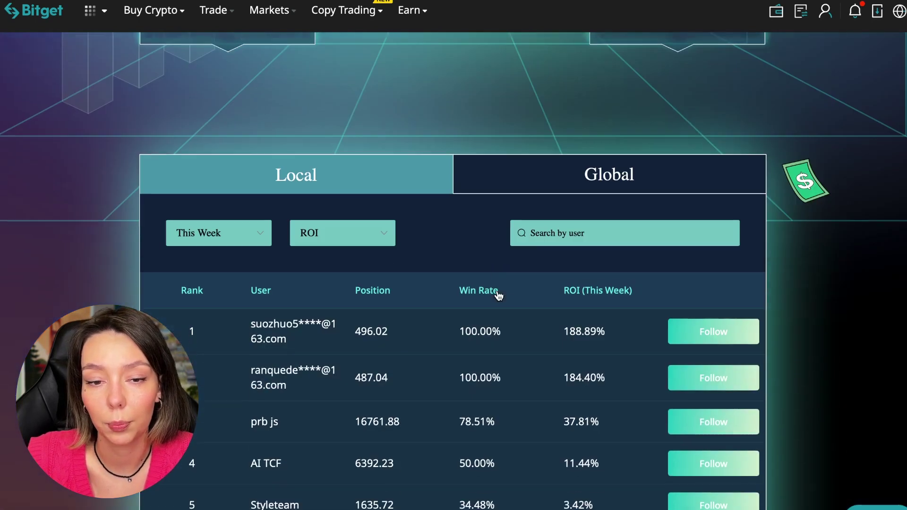
{"action": "scroll", "coordinate": [498, 290], "scroll_direction": "down", "scroll_amount": 2}
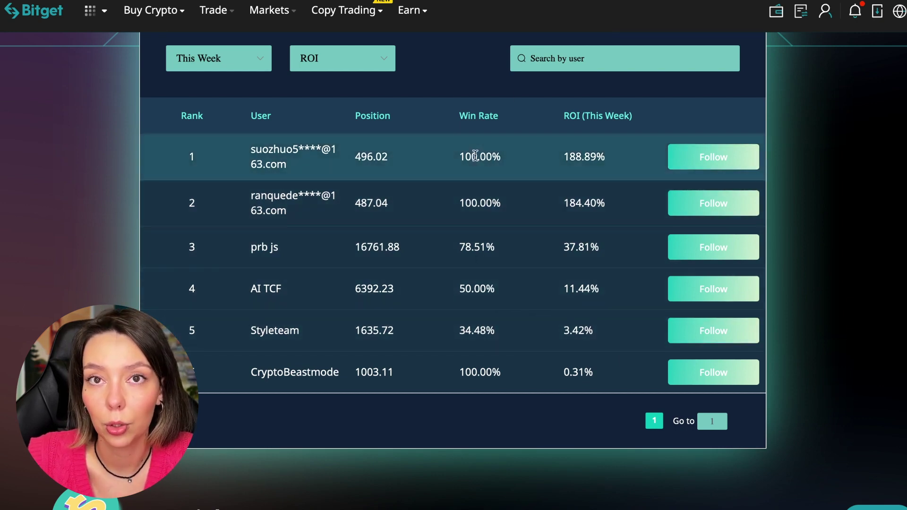
{"action": "left_click_drag", "start_coordinate": [460, 163], "coordinate": [508, 158]}
{"action": "left_click", "coordinate": [568, 164]}
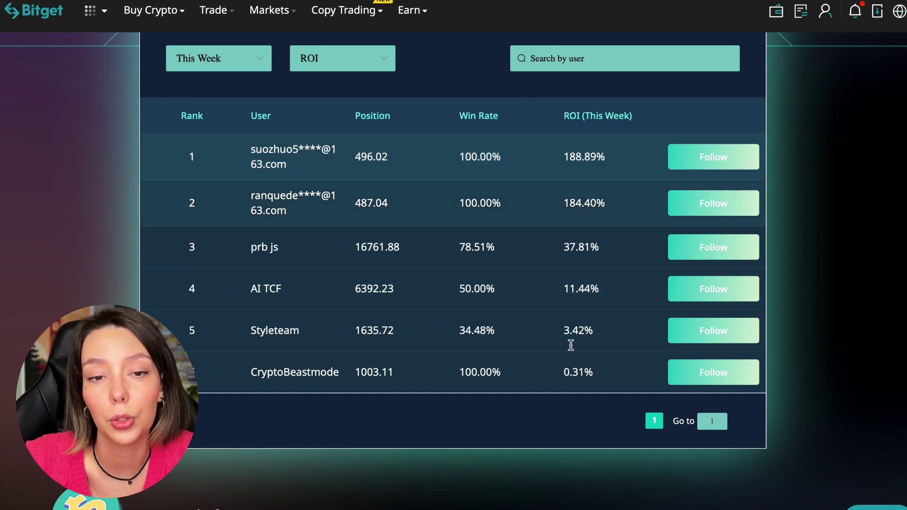
{"action": "scroll", "coordinate": [571, 345], "scroll_direction": "down", "scroll_amount": 1}
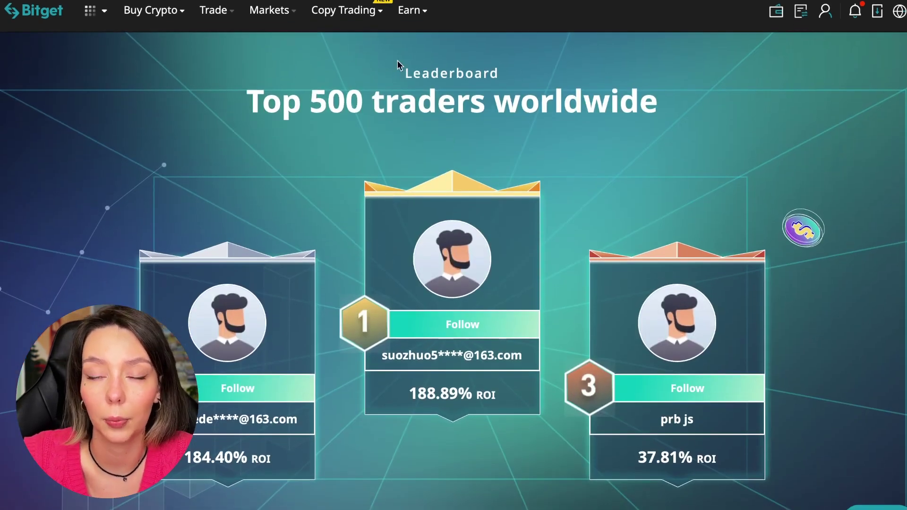
Step: Go to Futures Copy Trading top traders, checking Spot then back to Futures, with Highest ROI in view
{"action": "mouse_move", "coordinate": [347, 10]}
{"action": "left_click", "coordinate": [394, 67]}
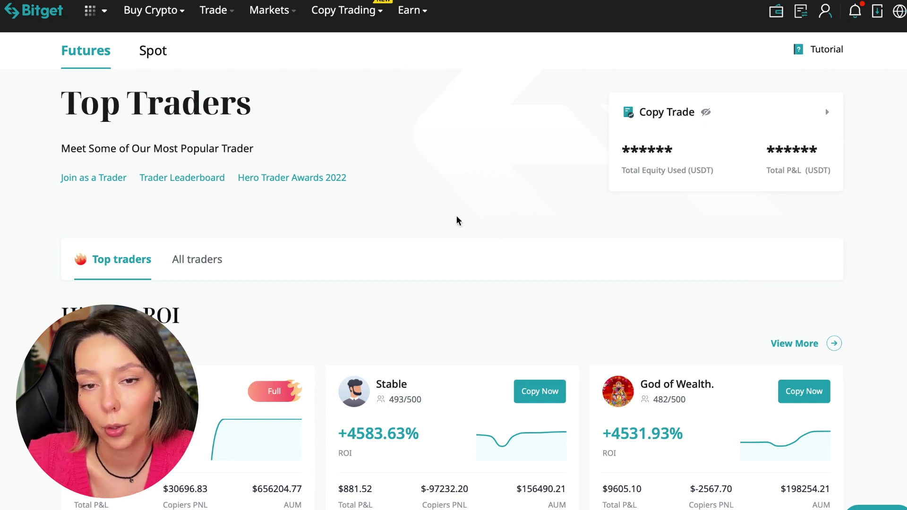
{"action": "left_click", "coordinate": [156, 61]}
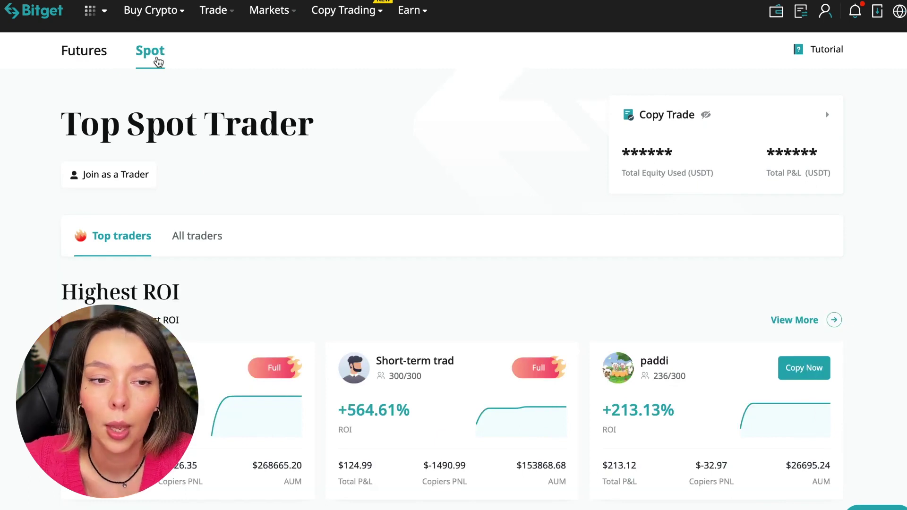
{"action": "left_click", "coordinate": [65, 55]}
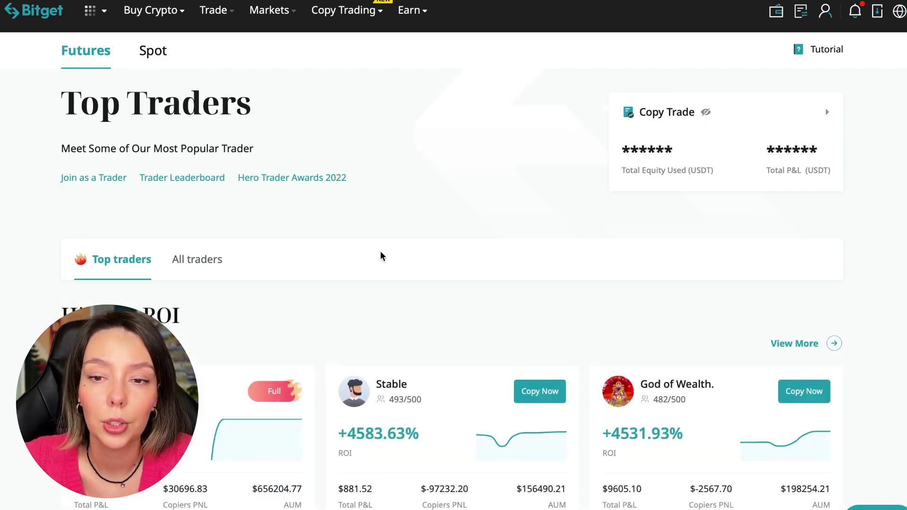
{"action": "scroll", "coordinate": [380, 256], "scroll_direction": "down", "scroll_amount": 3}
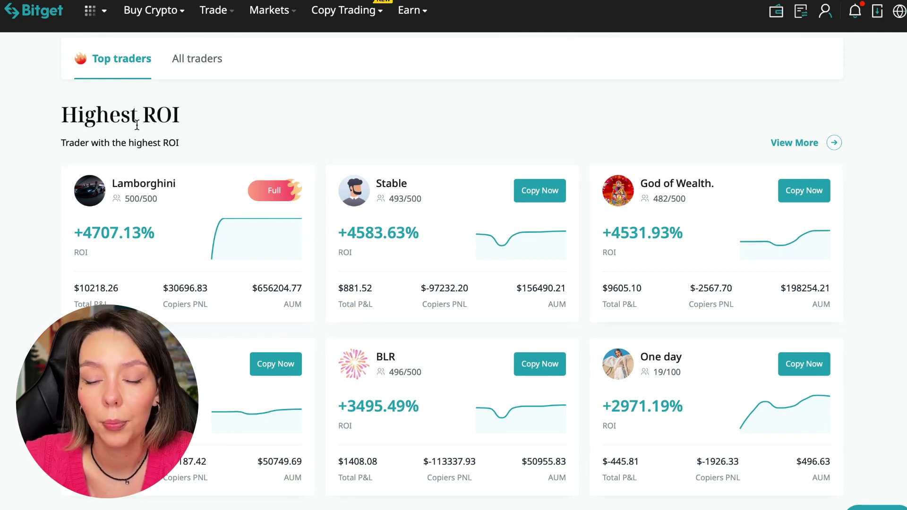
{"action": "left_click_drag", "start_coordinate": [176, 115], "coordinate": [61, 113]}
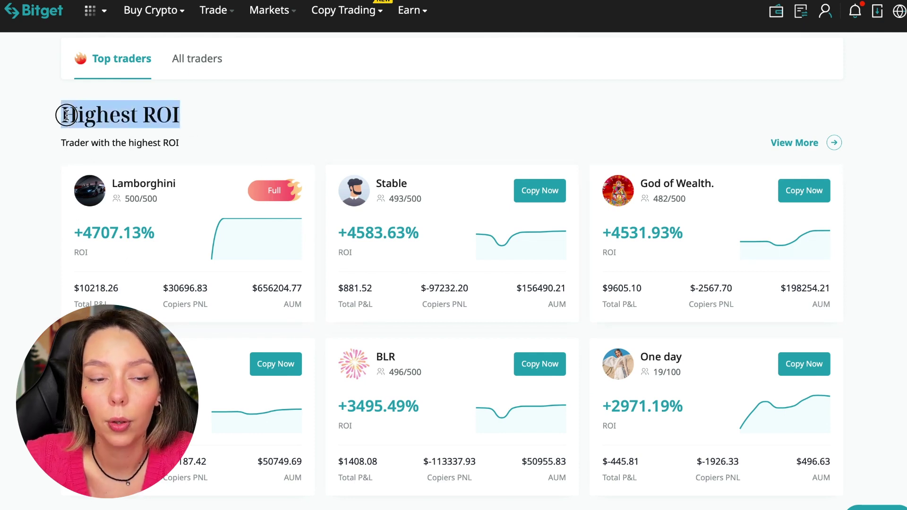
{"action": "left_click", "coordinate": [195, 134]}
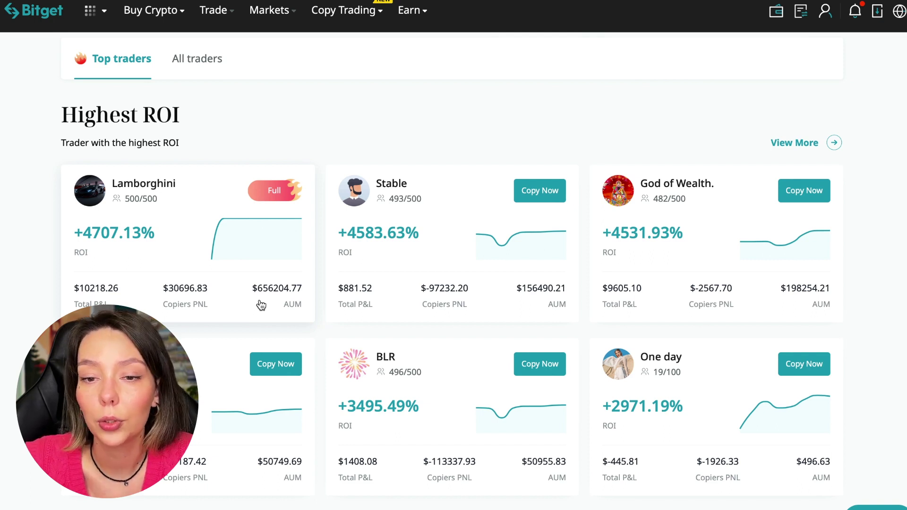
{"action": "scroll", "coordinate": [261, 305], "scroll_direction": "down", "scroll_amount": 6}
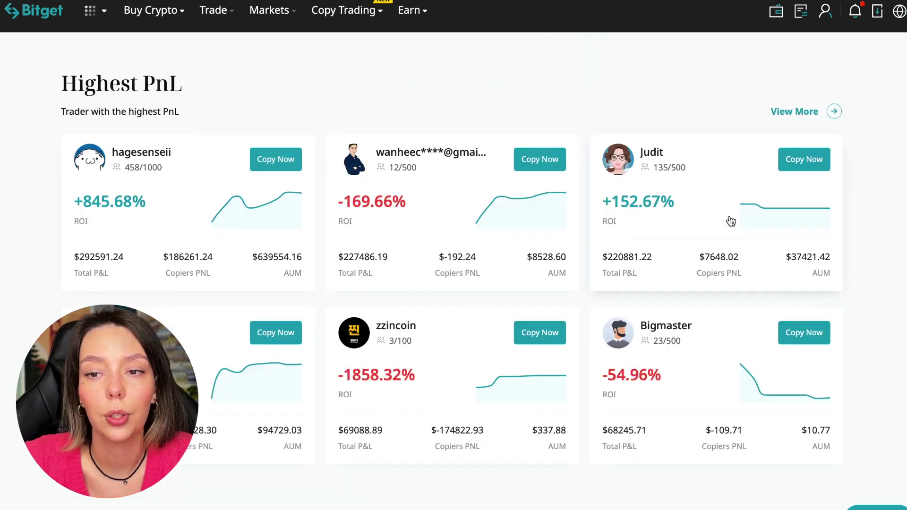
{"action": "scroll", "coordinate": [608, 339], "scroll_direction": "down", "scroll_amount": 4}
{"action": "scroll", "coordinate": [241, 267], "scroll_direction": "down", "scroll_amount": 1}
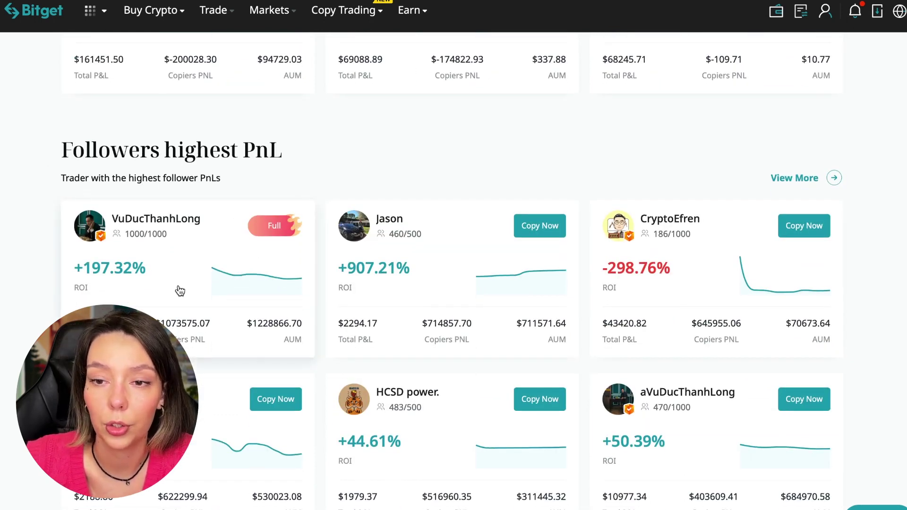
{"action": "scroll", "coordinate": [178, 290], "scroll_direction": "down", "scroll_amount": 1}
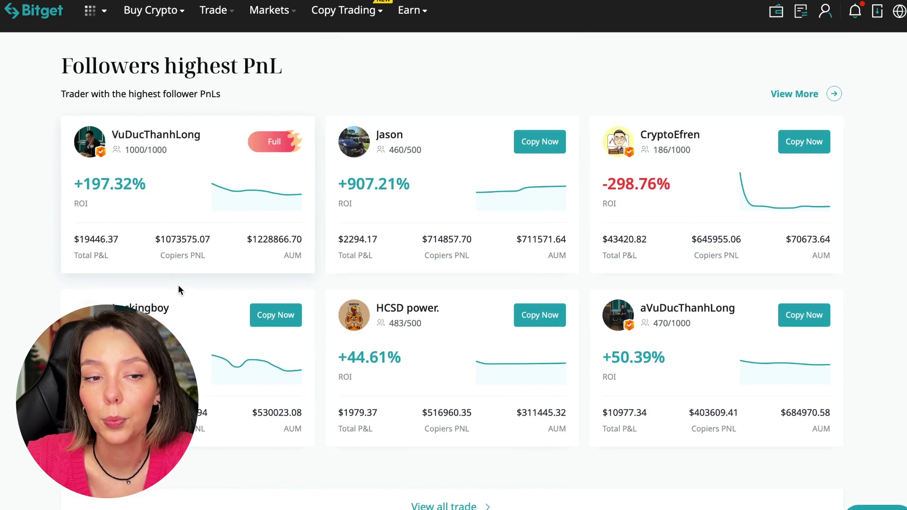
{"action": "left_click", "coordinate": [810, 95]}
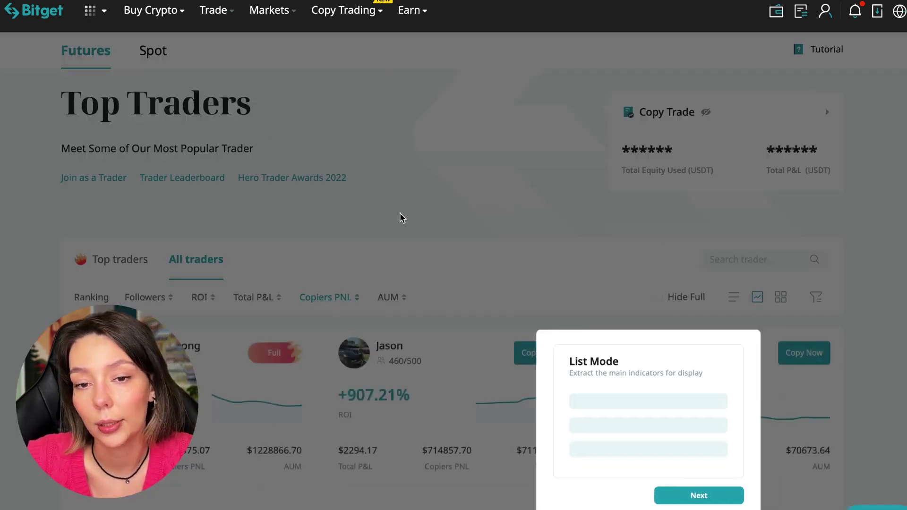
{"action": "left_click", "coordinate": [703, 497]}
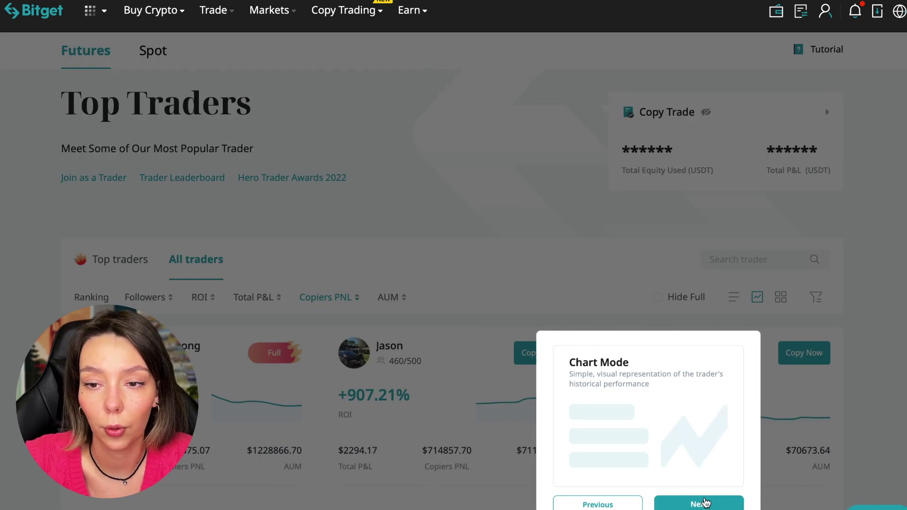
{"action": "left_click", "coordinate": [698, 505]}
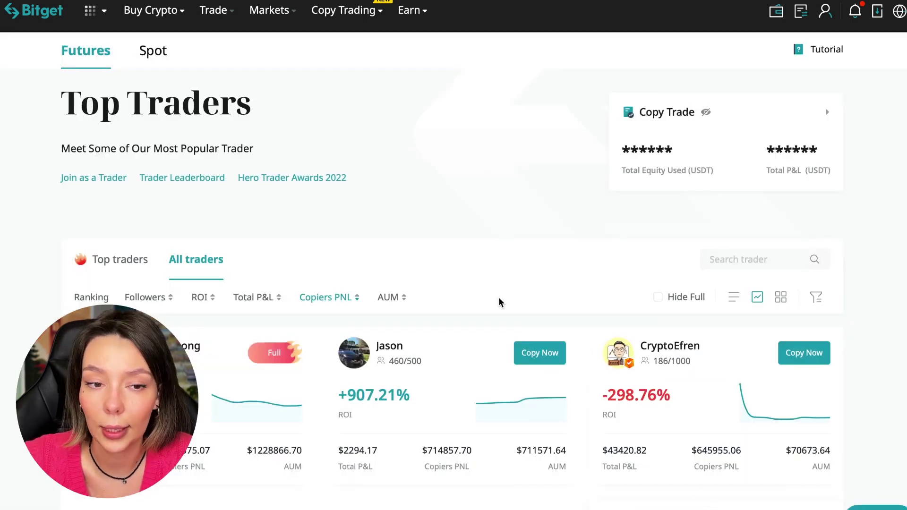
{"action": "scroll", "coordinate": [498, 302], "scroll_direction": "down", "scroll_amount": 2}
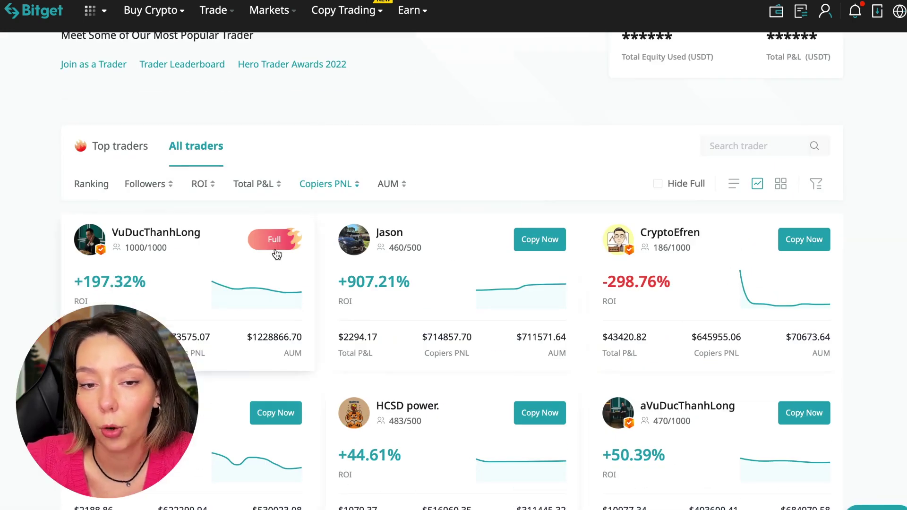
{"action": "scroll", "coordinate": [397, 129], "scroll_direction": "down", "scroll_amount": 1}
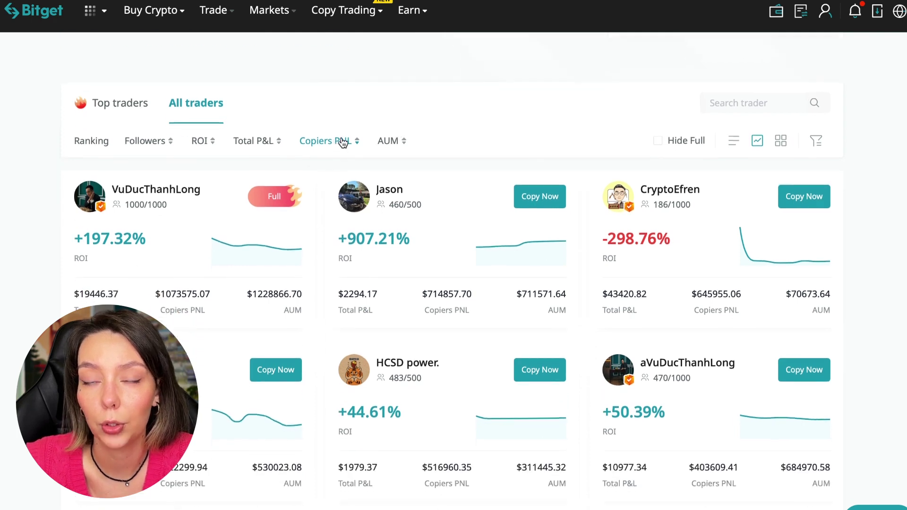
{"action": "scroll", "coordinate": [399, 106], "scroll_direction": "down", "scroll_amount": 1}
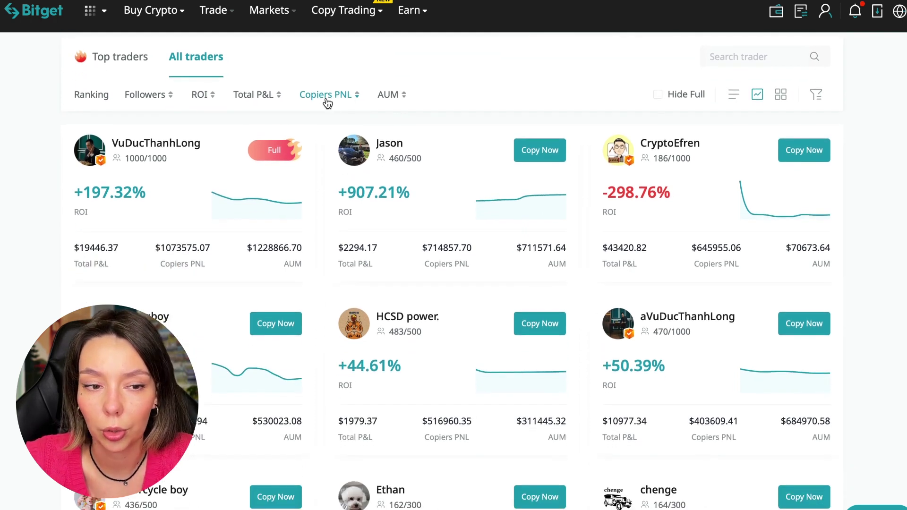
{"action": "left_click", "coordinate": [330, 101]}
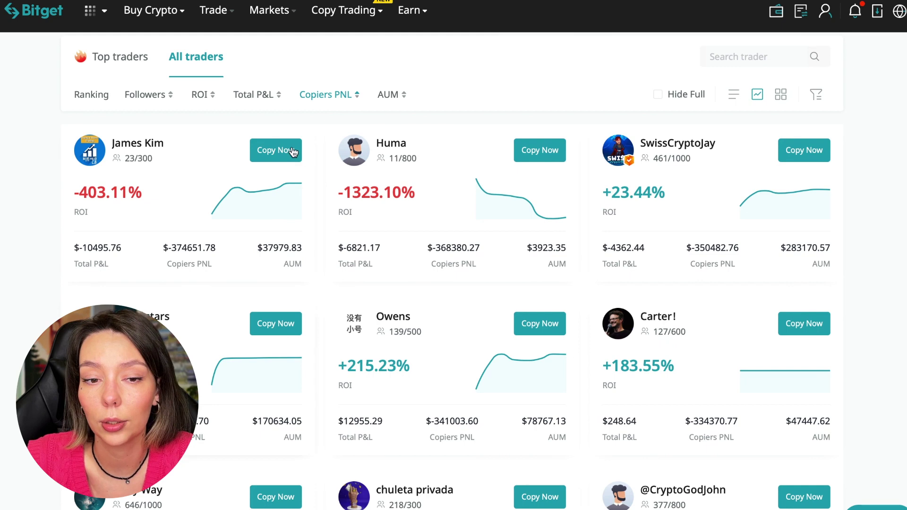
{"action": "left_click", "coordinate": [339, 98]}
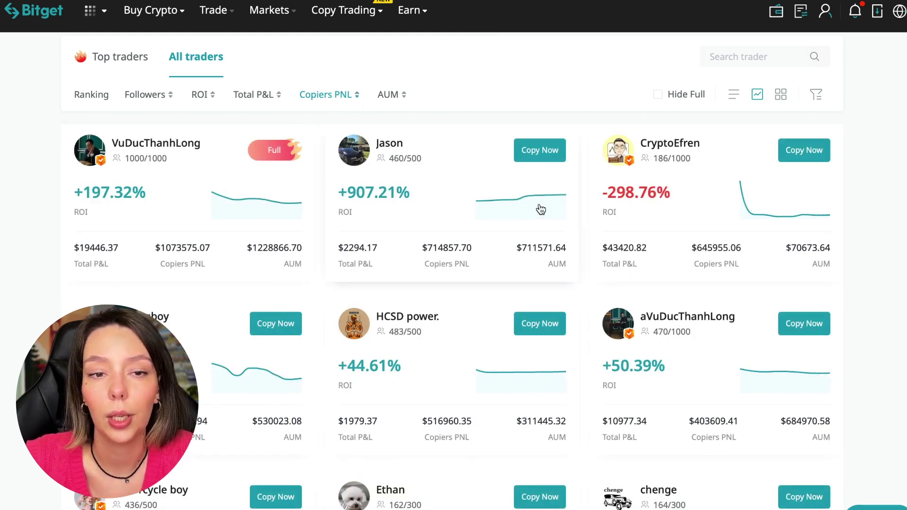
{"action": "key", "text": "F5"}
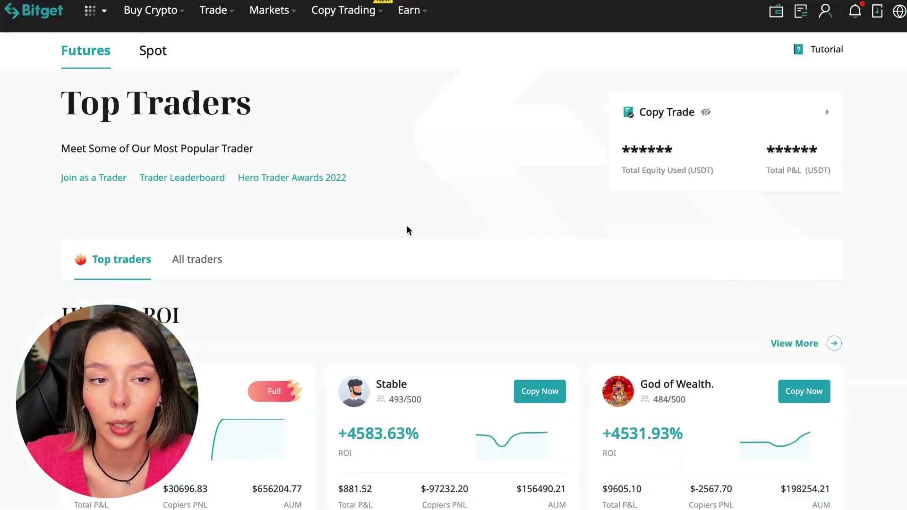
{"action": "scroll", "coordinate": [433, 232], "scroll_direction": "down", "scroll_amount": 2}
Step: Show All traders and sort by followers, back to ranking, then by ROI in both directions
{"action": "left_click", "coordinate": [196, 162]}
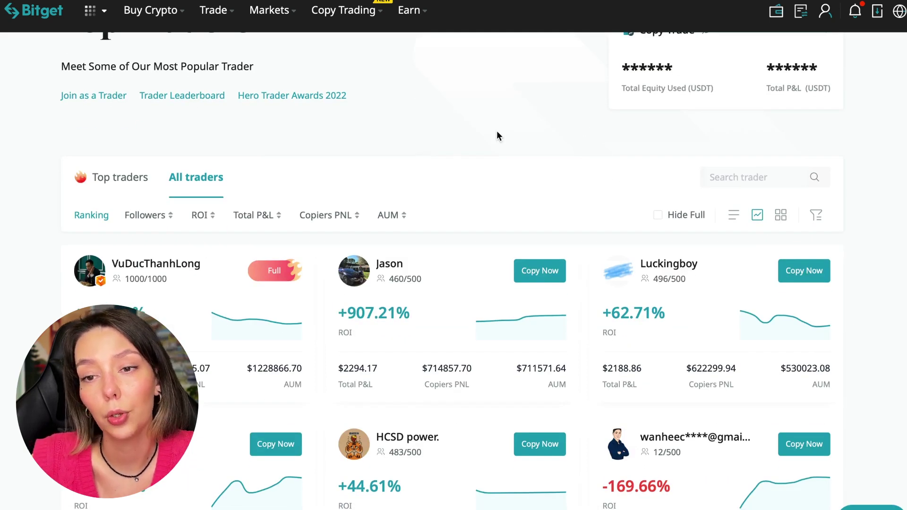
{"action": "left_click", "coordinate": [152, 222]}
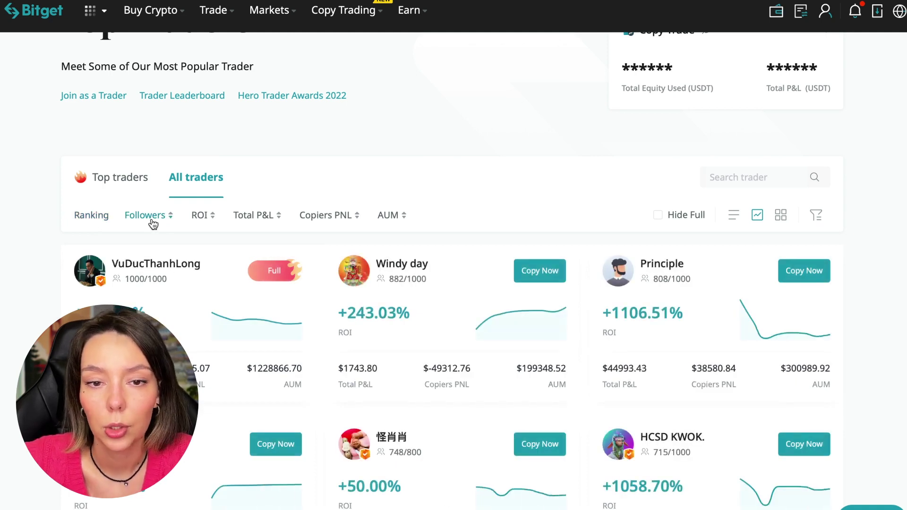
{"action": "left_click", "coordinate": [153, 222]}
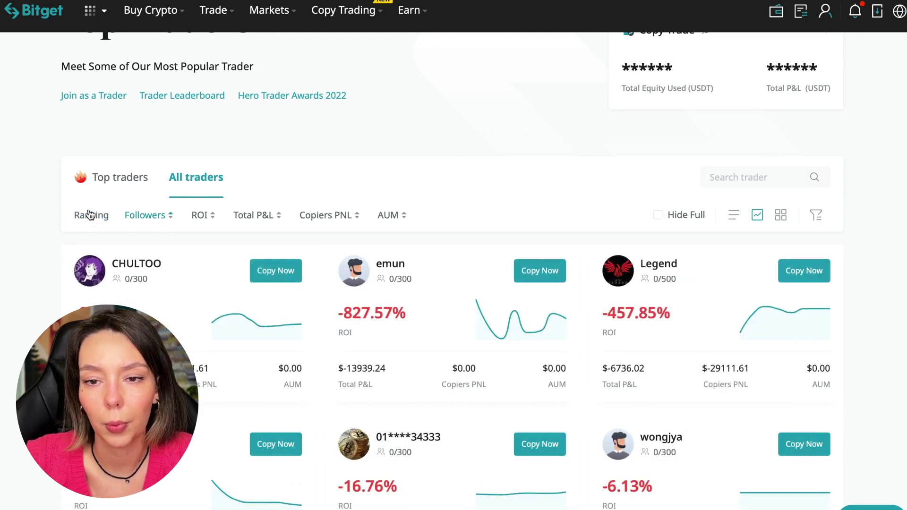
{"action": "left_click", "coordinate": [105, 215]}
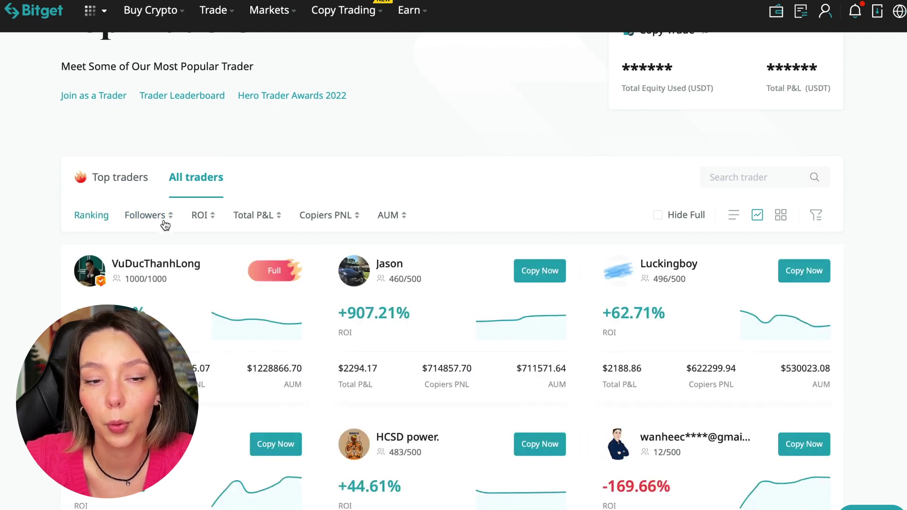
{"action": "left_click", "coordinate": [202, 214]}
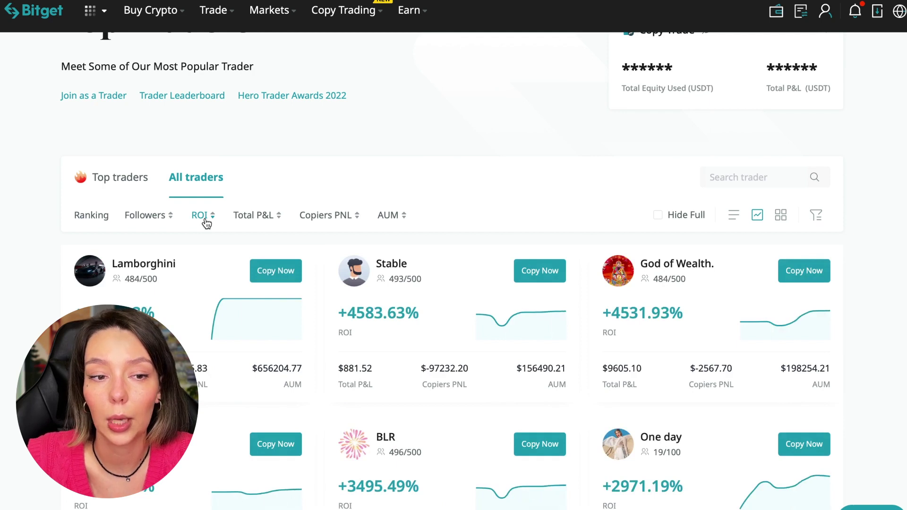
{"action": "left_click", "coordinate": [202, 215]}
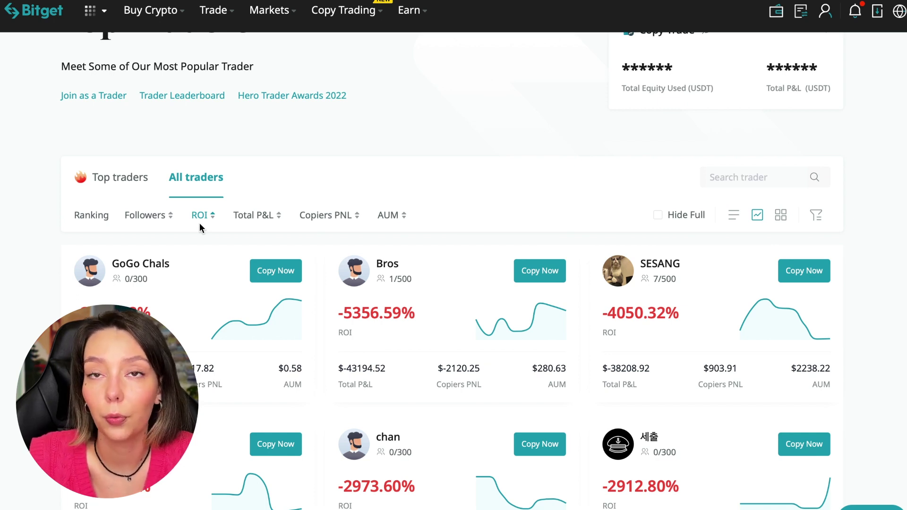
{"action": "scroll", "coordinate": [301, 216], "scroll_direction": "down", "scroll_amount": 1}
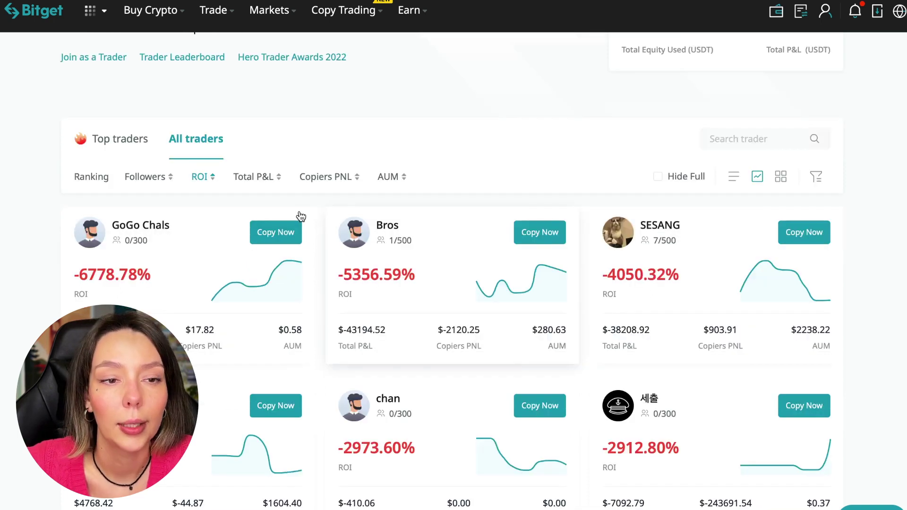
Step: Sort the trader list by Total P&L, then Copiers PNL, then AUM
{"action": "left_click", "coordinate": [252, 179]}
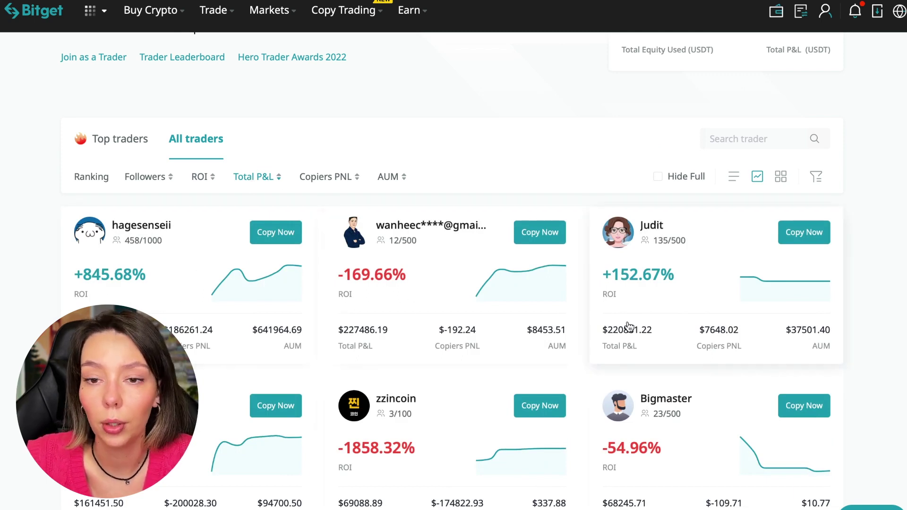
{"action": "scroll", "coordinate": [627, 436], "scroll_direction": "down", "scroll_amount": 2}
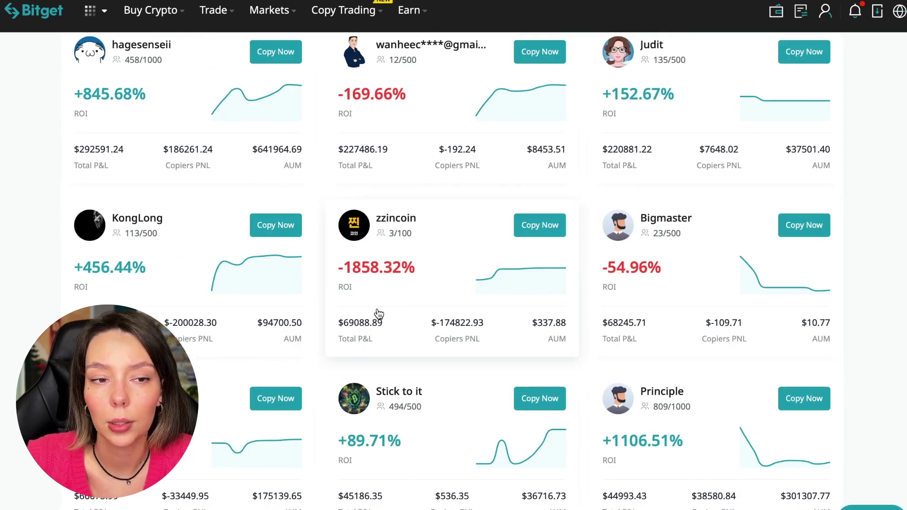
{"action": "scroll", "coordinate": [301, 349], "scroll_direction": "up", "scroll_amount": 3}
{"action": "scroll", "coordinate": [297, 348], "scroll_direction": "down", "scroll_amount": 1}
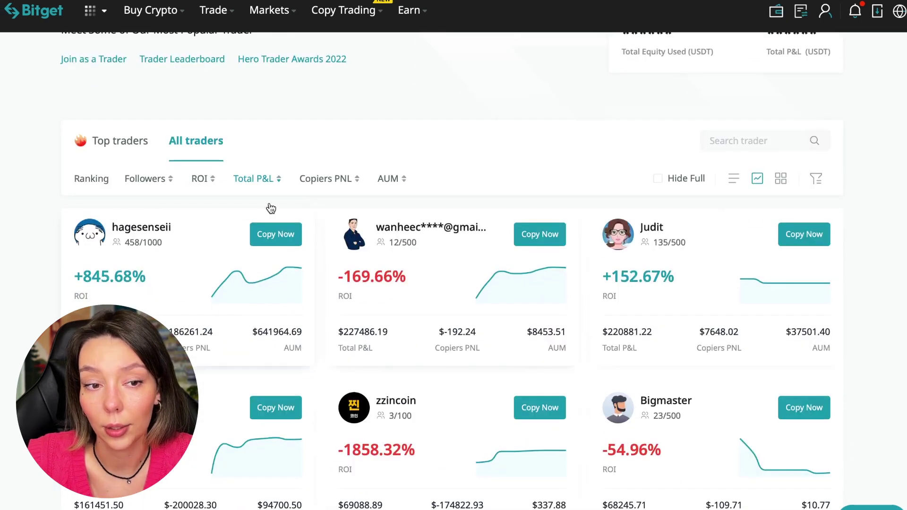
{"action": "left_click", "coordinate": [335, 180]}
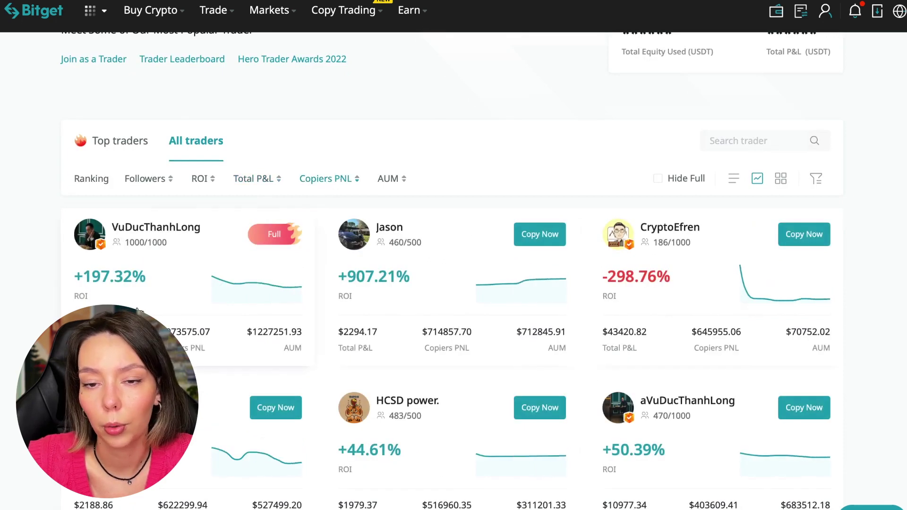
{"action": "left_click", "coordinate": [394, 181]}
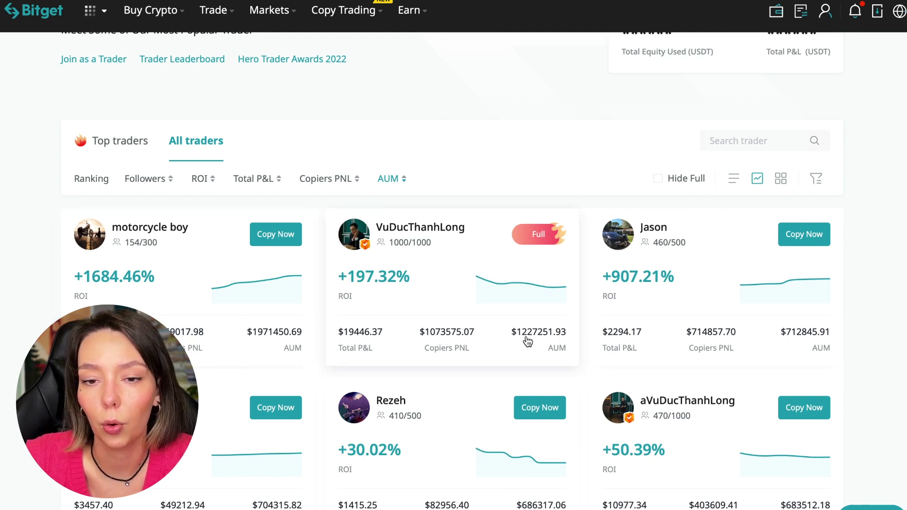
{"action": "scroll", "coordinate": [679, 367], "scroll_direction": "down", "scroll_amount": 2}
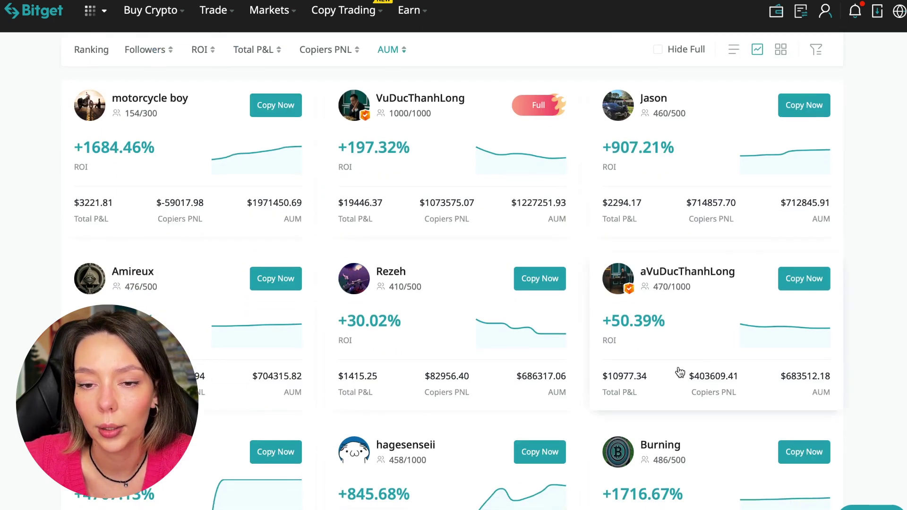
{"action": "scroll", "coordinate": [679, 372], "scroll_direction": "down", "scroll_amount": 2}
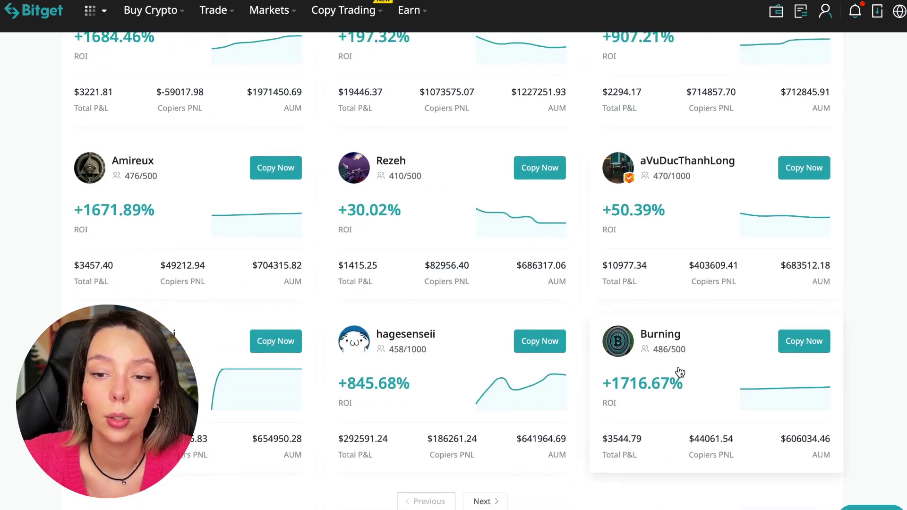
{"action": "scroll", "coordinate": [679, 372], "scroll_direction": "down", "scroll_amount": 2}
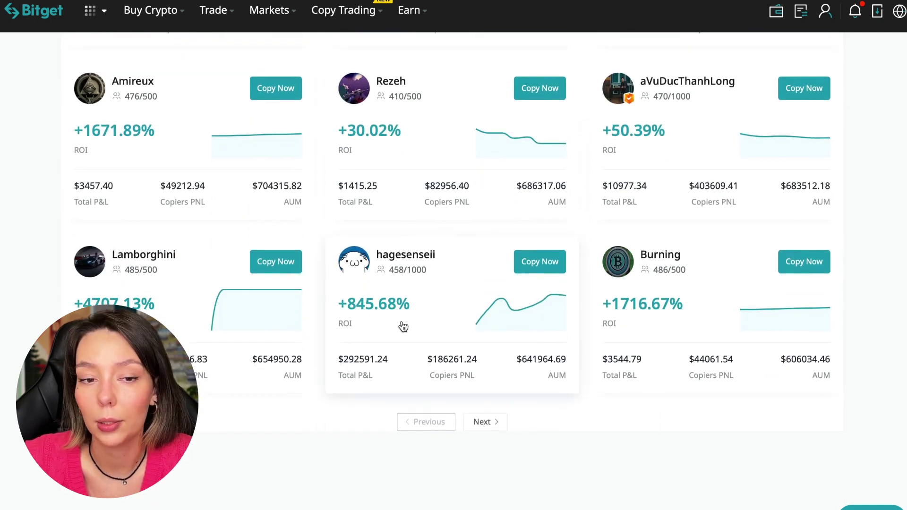
{"action": "scroll", "coordinate": [403, 326], "scroll_direction": "up", "scroll_amount": 2}
{"action": "scroll", "coordinate": [403, 326], "scroll_direction": "up", "scroll_amount": 3}
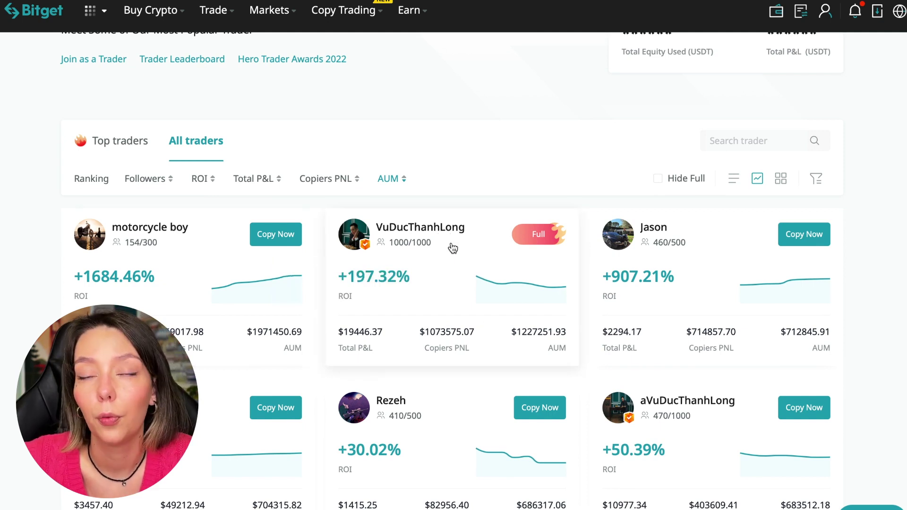
{"action": "left_click", "coordinate": [448, 228]}
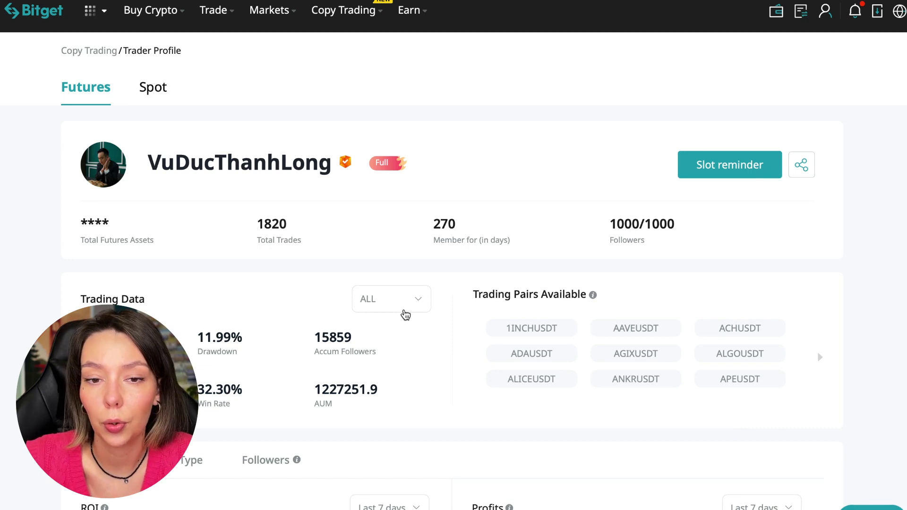
{"action": "left_click", "coordinate": [730, 175]}
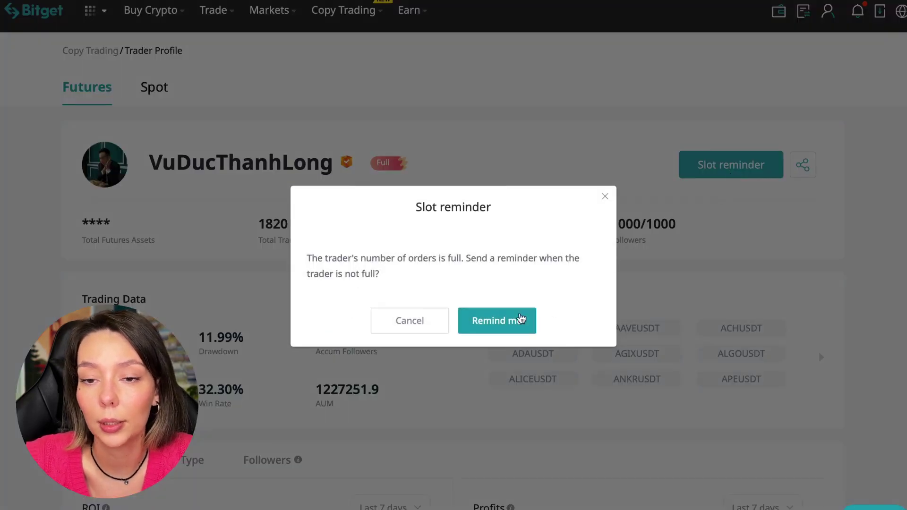
{"action": "left_click", "coordinate": [516, 319]}
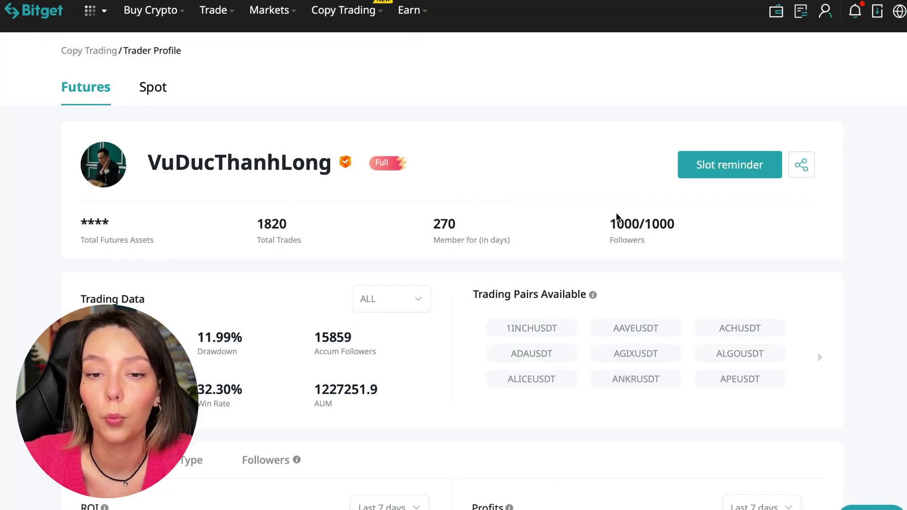
{"action": "left_click_drag", "start_coordinate": [608, 221], "coordinate": [720, 248]}
{"action": "left_click", "coordinate": [719, 248]}
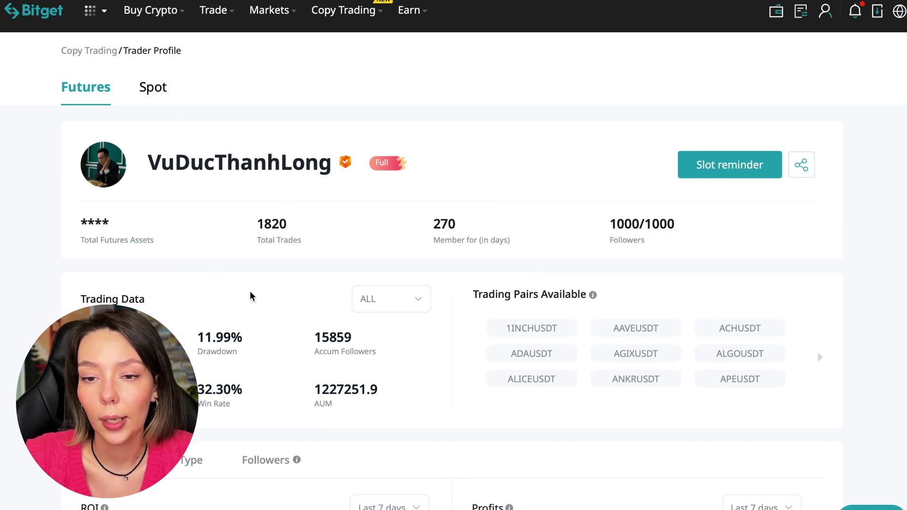
{"action": "double_click", "coordinate": [262, 224]}
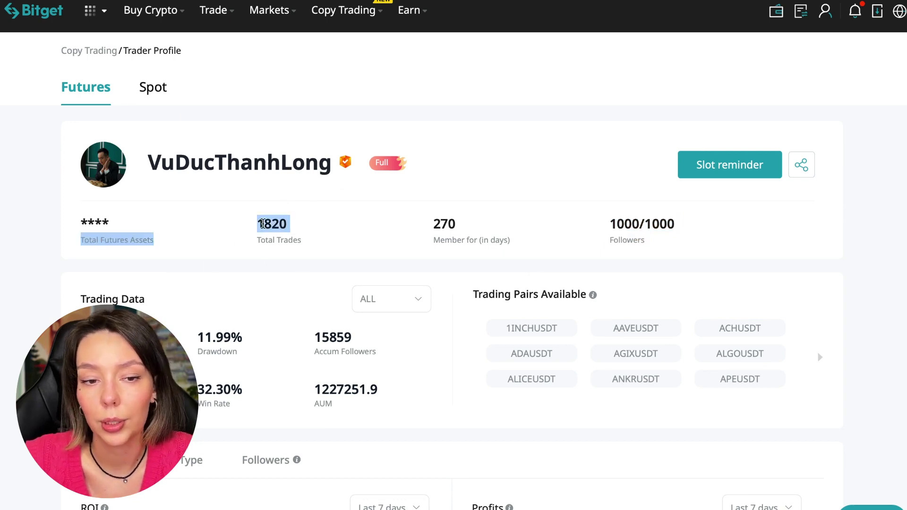
{"action": "left_click", "coordinate": [424, 282]}
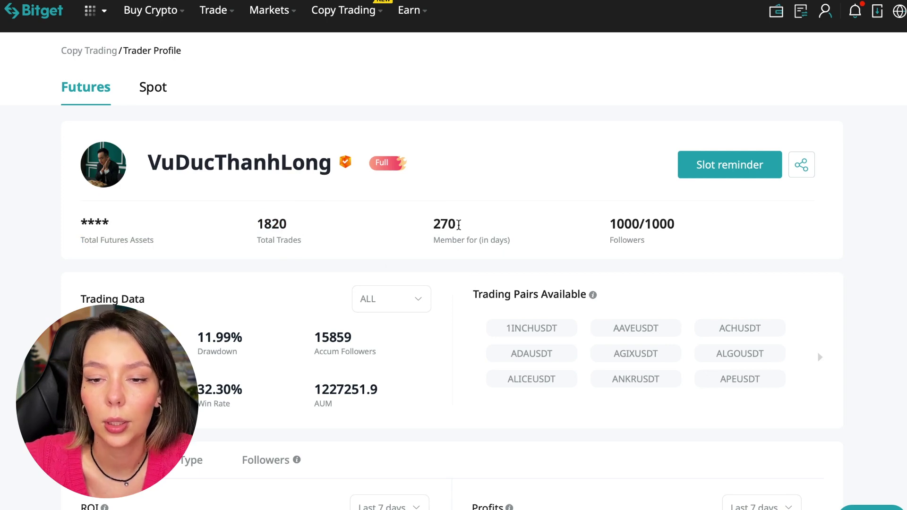
{"action": "scroll", "coordinate": [272, 300], "scroll_direction": "down", "scroll_amount": 2}
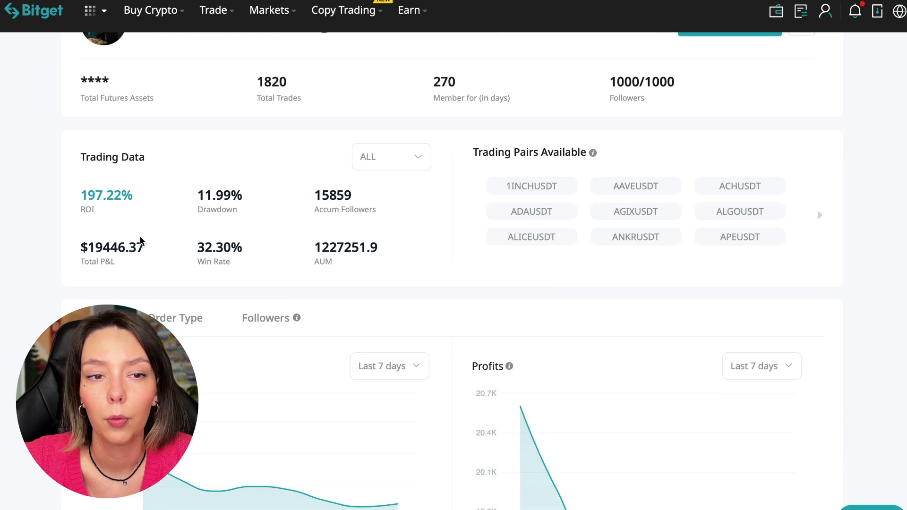
{"action": "left_click_drag", "start_coordinate": [188, 195], "coordinate": [238, 196]}
{"action": "left_click", "coordinate": [255, 204]}
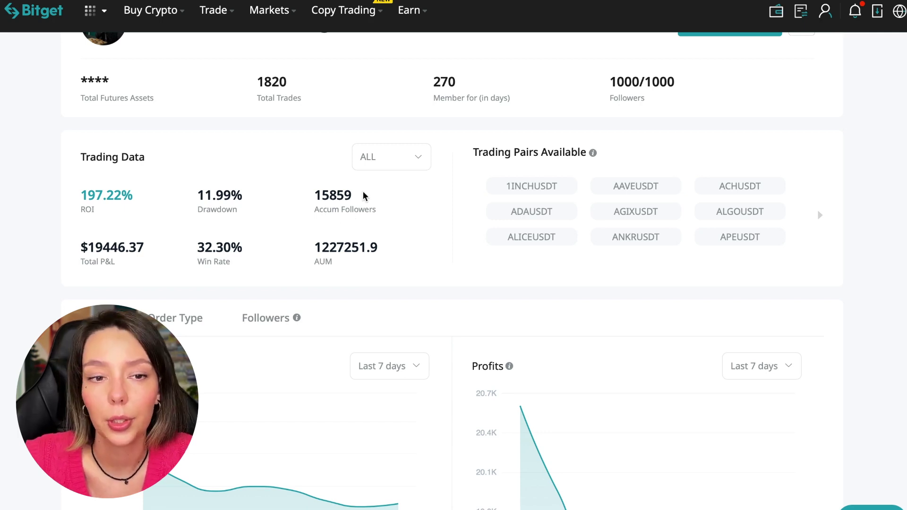
{"action": "scroll", "coordinate": [364, 196], "scroll_direction": "up", "scroll_amount": 2}
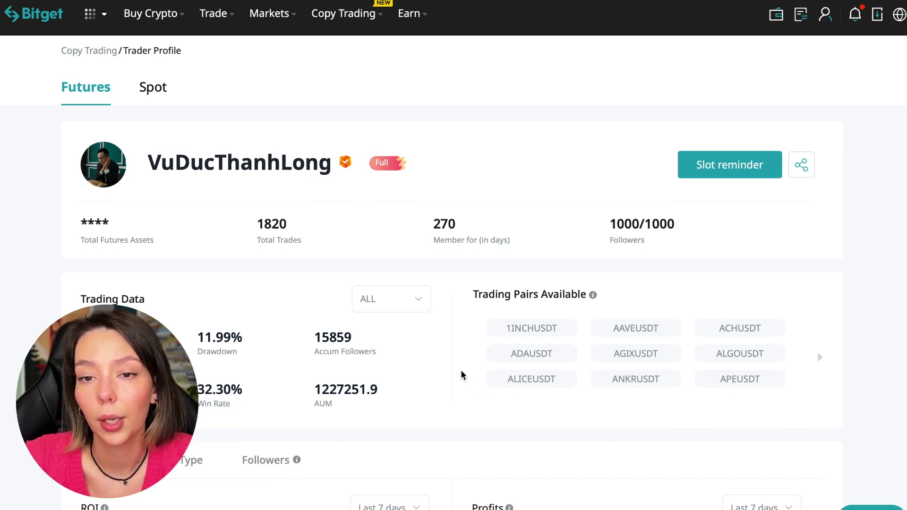
{"action": "scroll", "coordinate": [462, 371], "scroll_direction": "down", "scroll_amount": 2}
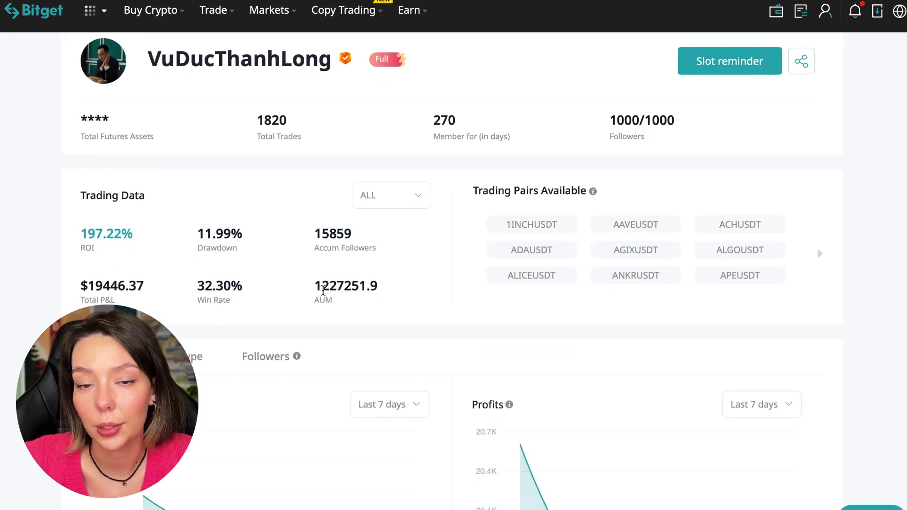
{"action": "left_click_drag", "start_coordinate": [323, 288], "coordinate": [345, 287]}
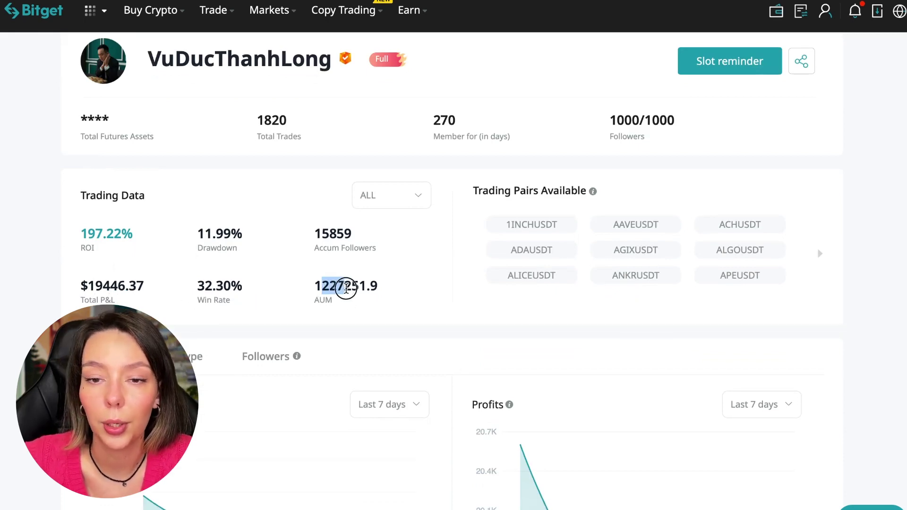
{"action": "left_click", "coordinate": [376, 302]}
{"action": "scroll", "coordinate": [449, 324], "scroll_direction": "down", "scroll_amount": 3}
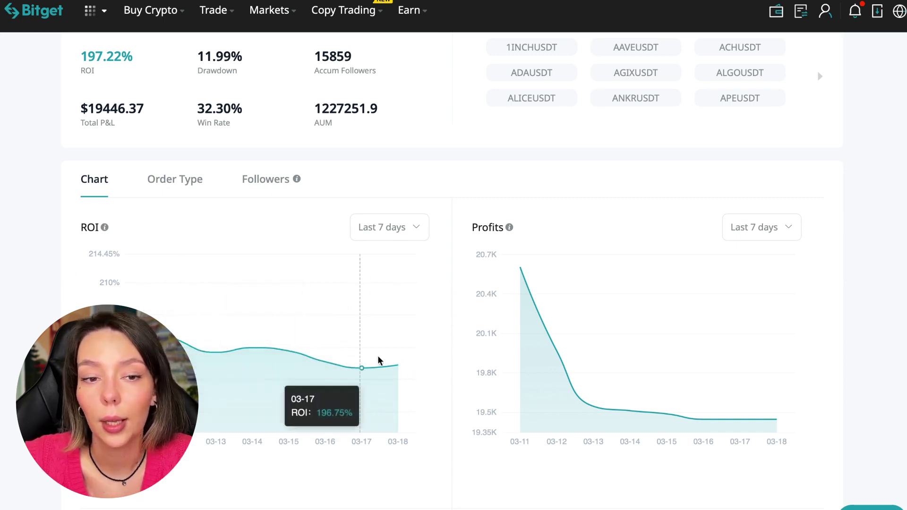
{"action": "left_click", "coordinate": [399, 228]}
{"action": "left_click", "coordinate": [386, 324]}
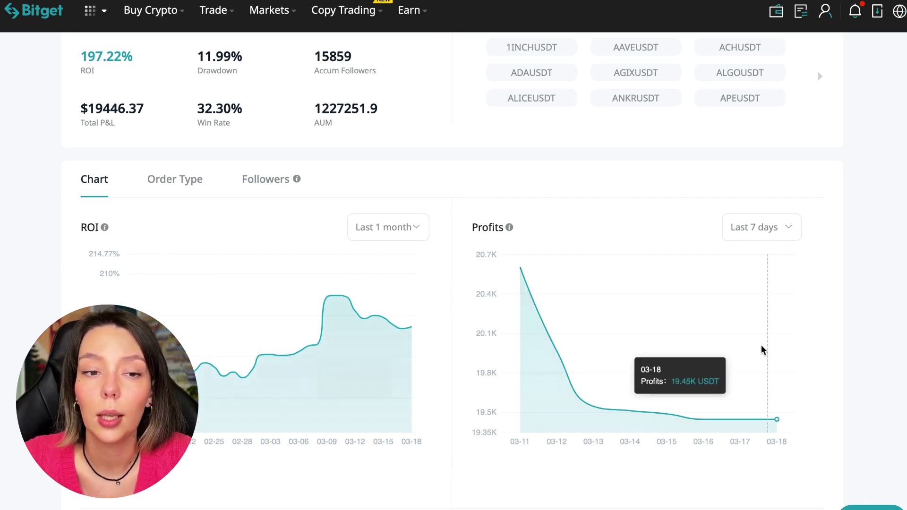
{"action": "left_click", "coordinate": [780, 231]}
{"action": "left_click", "coordinate": [765, 325]}
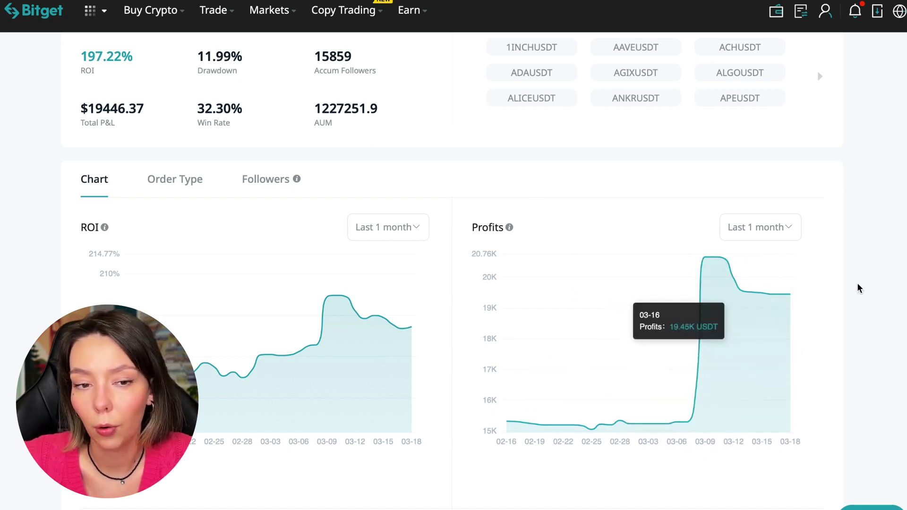
{"action": "scroll", "coordinate": [861, 349], "scroll_direction": "down", "scroll_amount": 5}
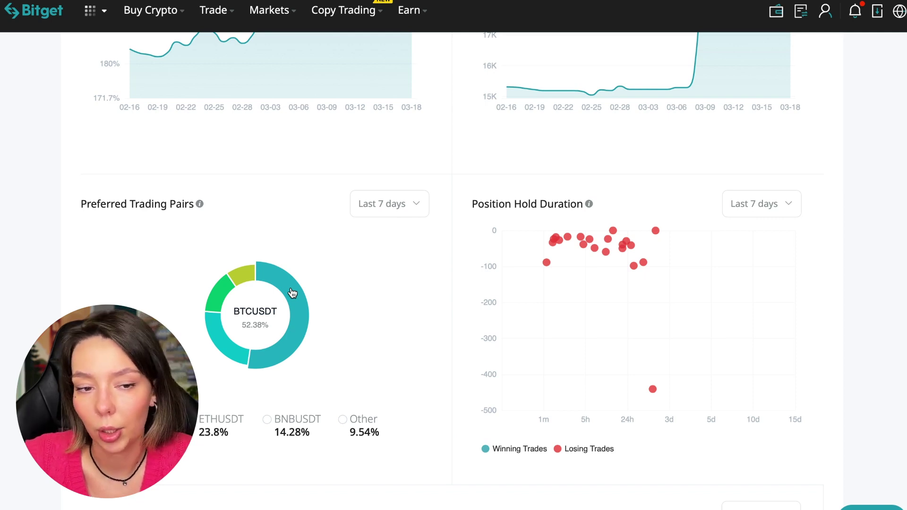
{"action": "scroll", "coordinate": [879, 302], "scroll_direction": "down", "scroll_amount": 4}
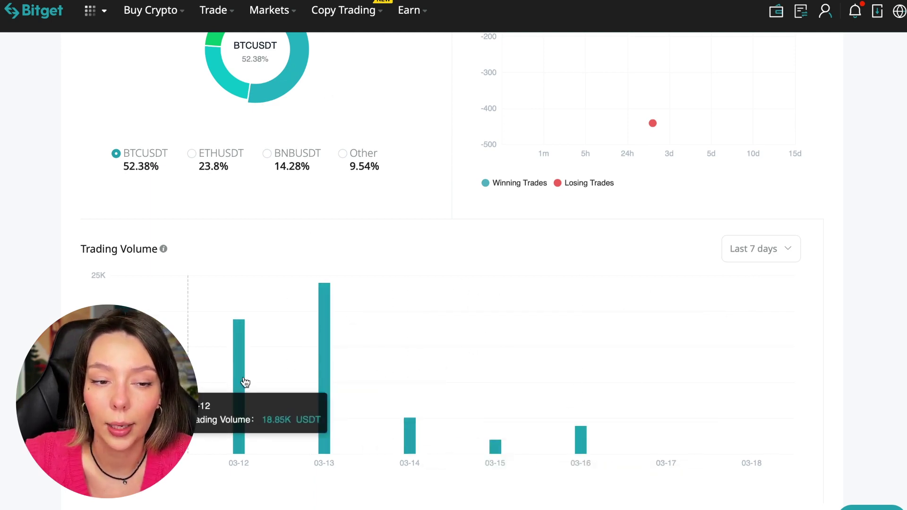
Step: Switch the Trading Volume chart range to Last 1 month
{"action": "left_click", "coordinate": [774, 253]}
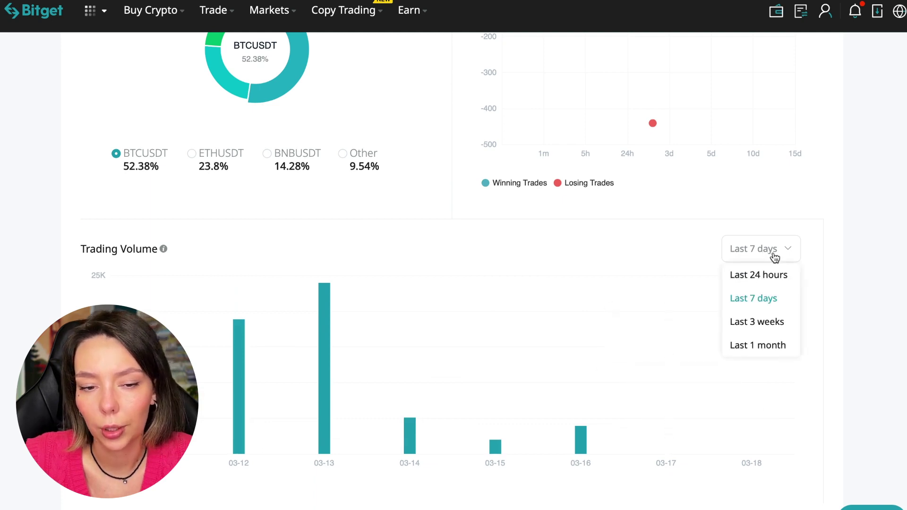
{"action": "left_click", "coordinate": [764, 344]}
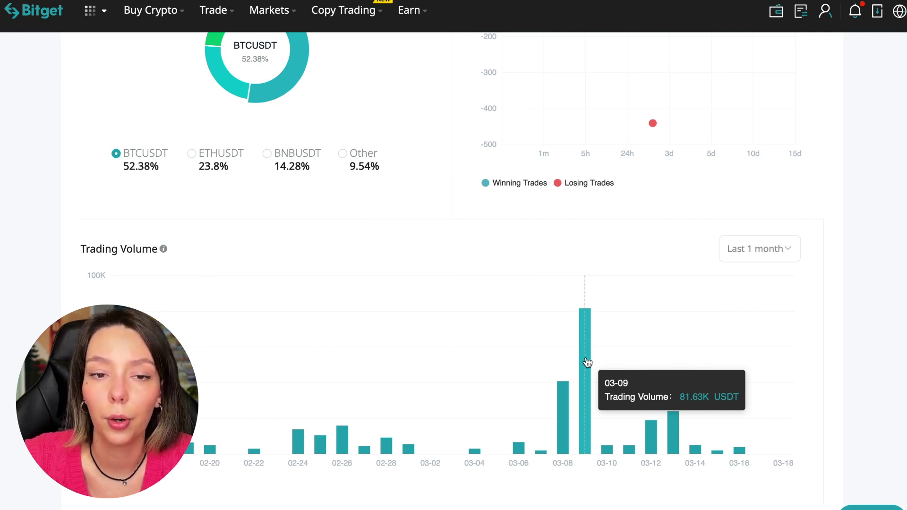
{"action": "scroll", "coordinate": [854, 293], "scroll_direction": "down", "scroll_amount": 3}
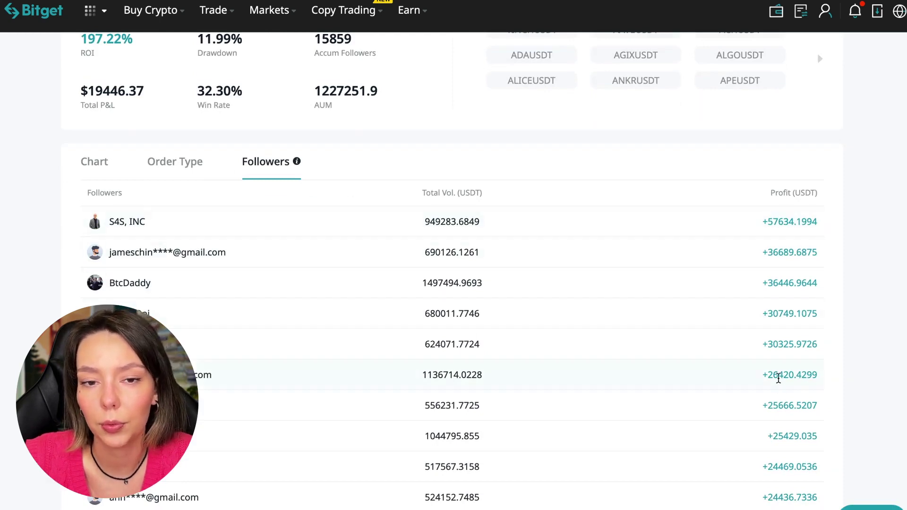
{"action": "left_click", "coordinate": [778, 221]}
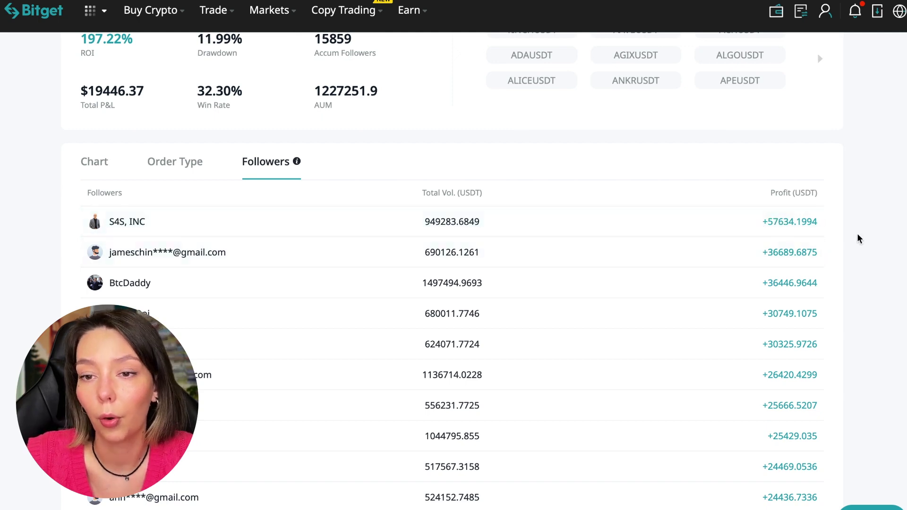
{"action": "left_click_drag", "start_coordinate": [769, 222], "coordinate": [786, 226]}
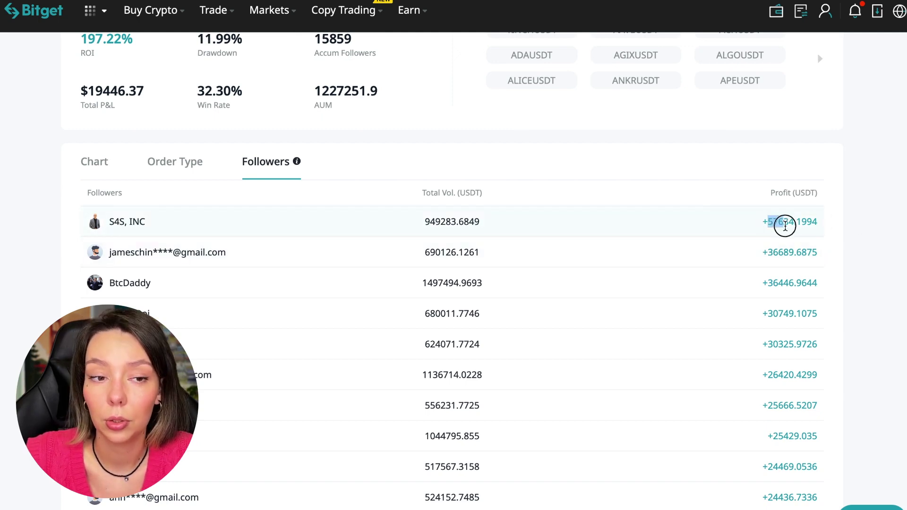
{"action": "left_click", "coordinate": [883, 234]}
{"action": "mouse_move", "coordinate": [296, 161]}
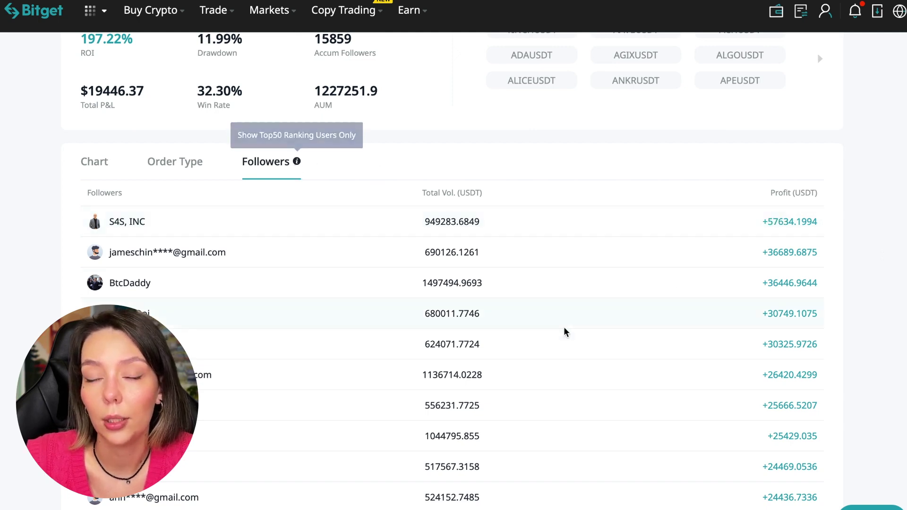
{"action": "scroll", "coordinate": [566, 331], "scroll_direction": "down", "scroll_amount": 2}
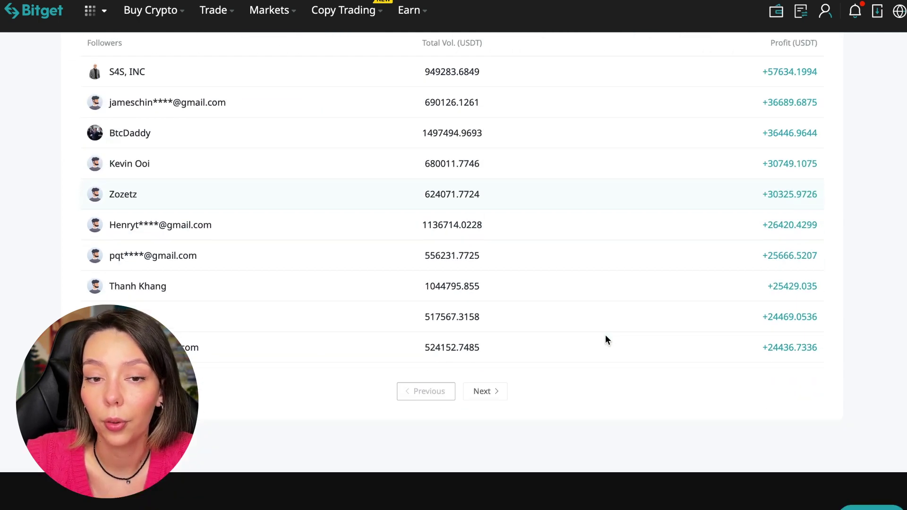
{"action": "double_click", "coordinate": [778, 351]}
{"action": "left_click", "coordinate": [858, 339]}
{"action": "scroll", "coordinate": [620, 160], "scroll_direction": "up", "scroll_amount": 3}
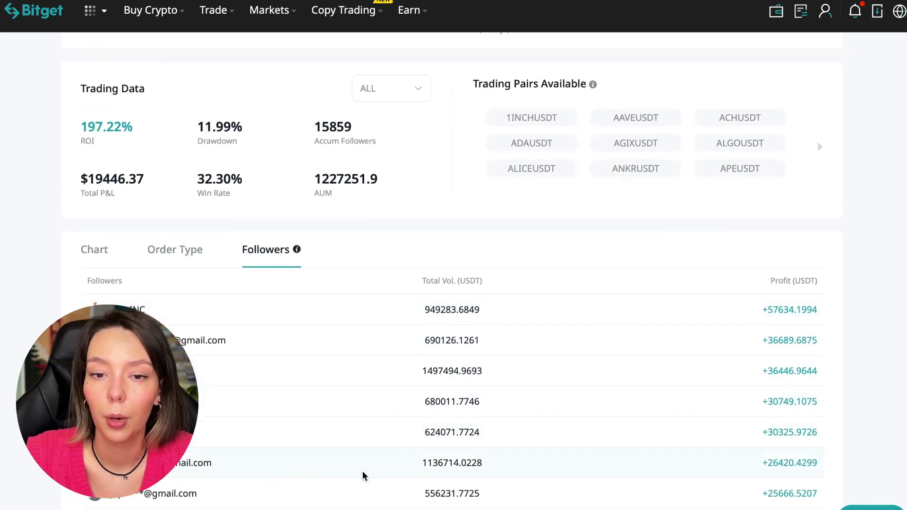
Step: View the trader's order History and page forward twice to older orders, noting the +95.49% return
{"action": "left_click", "coordinate": [175, 253]}
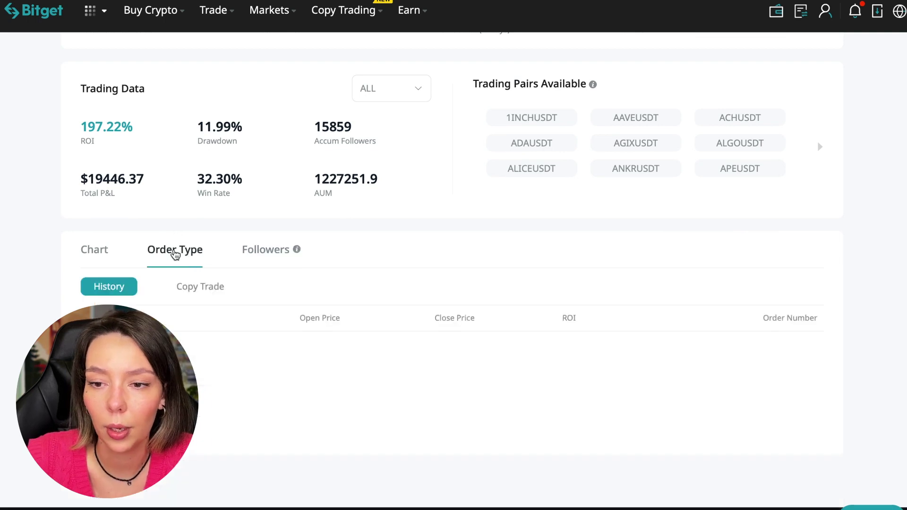
{"action": "scroll", "coordinate": [592, 262], "scroll_direction": "down", "scroll_amount": 2}
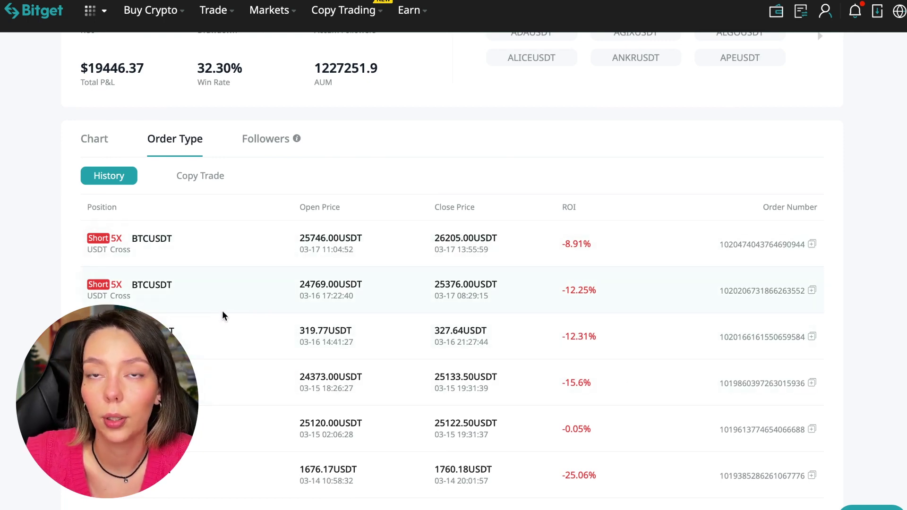
{"action": "scroll", "coordinate": [246, 326], "scroll_direction": "down", "scroll_amount": 2}
{"action": "scroll", "coordinate": [248, 330], "scroll_direction": "down", "scroll_amount": 3}
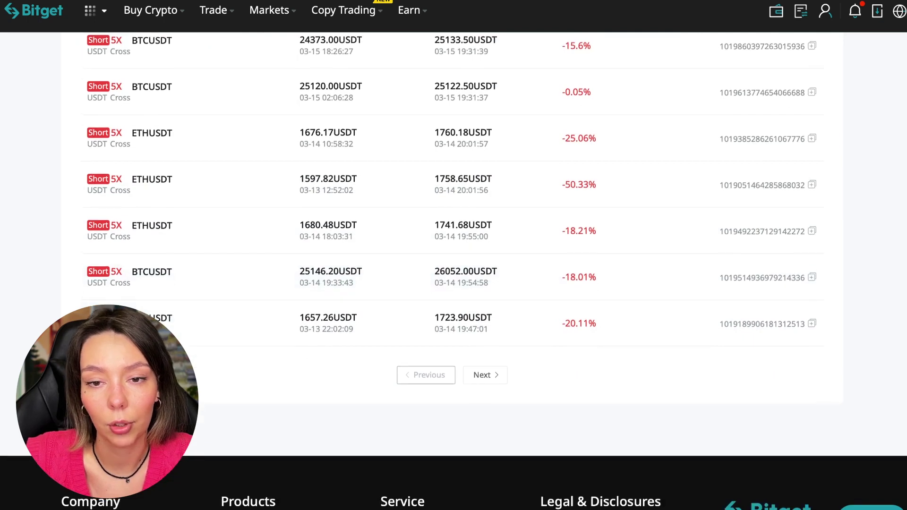
{"action": "left_click", "coordinate": [489, 376]}
{"action": "scroll", "coordinate": [331, 290], "scroll_direction": "up", "scroll_amount": 2}
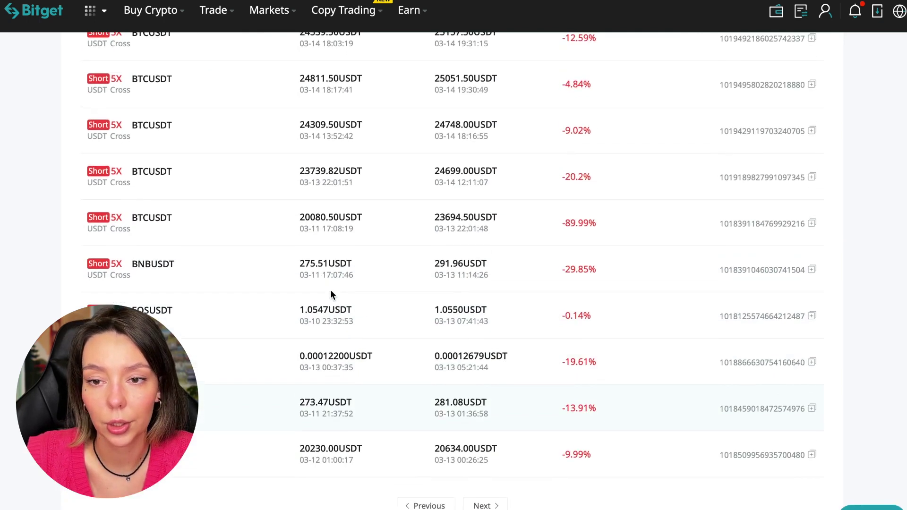
{"action": "scroll", "coordinate": [330, 290], "scroll_direction": "up", "scroll_amount": 3}
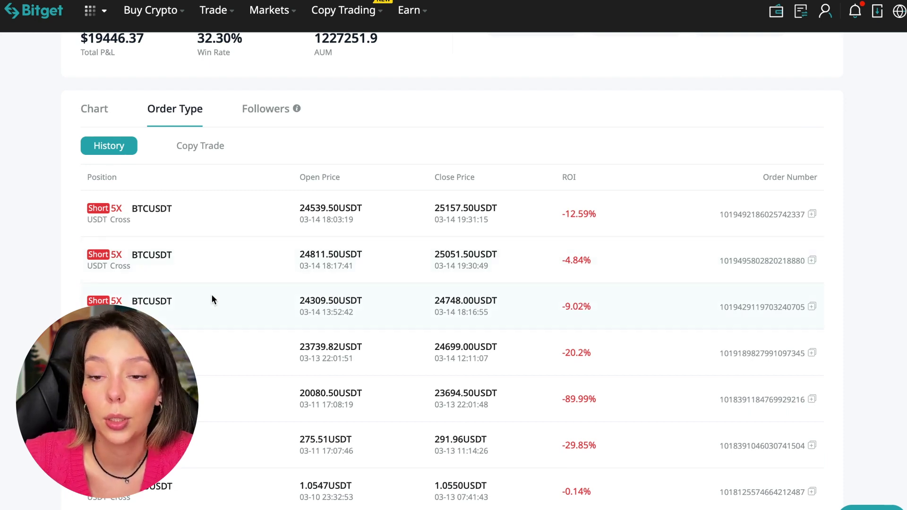
{"action": "scroll", "coordinate": [212, 300], "scroll_direction": "down", "scroll_amount": 4}
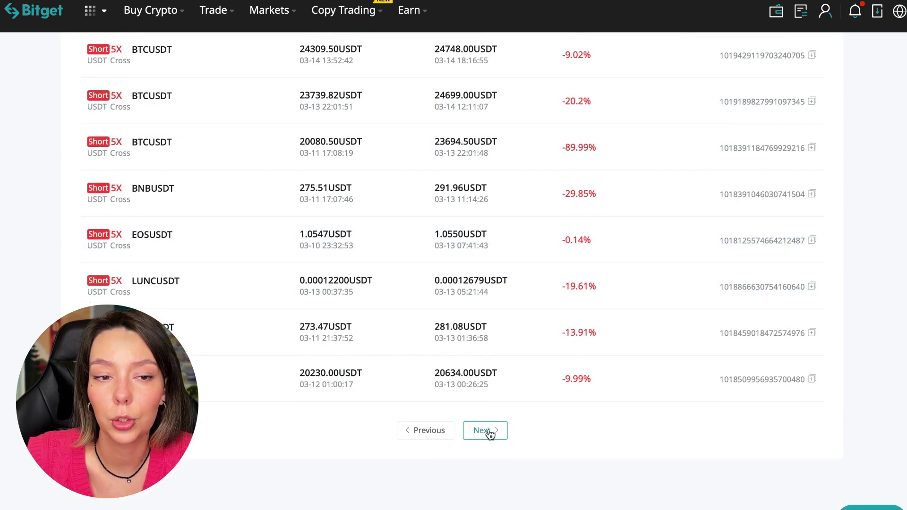
{"action": "left_click", "coordinate": [488, 432]}
{"action": "scroll", "coordinate": [287, 272], "scroll_direction": "up", "scroll_amount": 2}
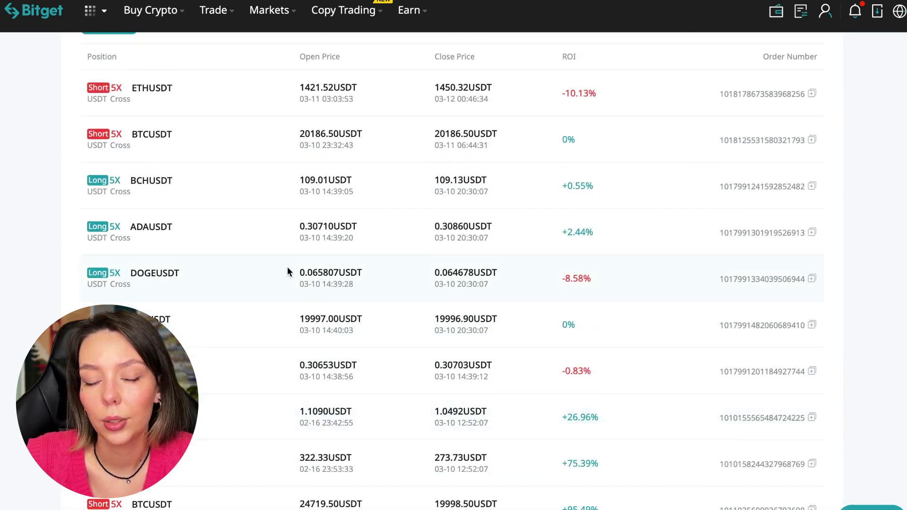
{"action": "scroll", "coordinate": [287, 271], "scroll_direction": "up", "scroll_amount": 2}
{"action": "scroll", "coordinate": [287, 272], "scroll_direction": "down", "scroll_amount": 3}
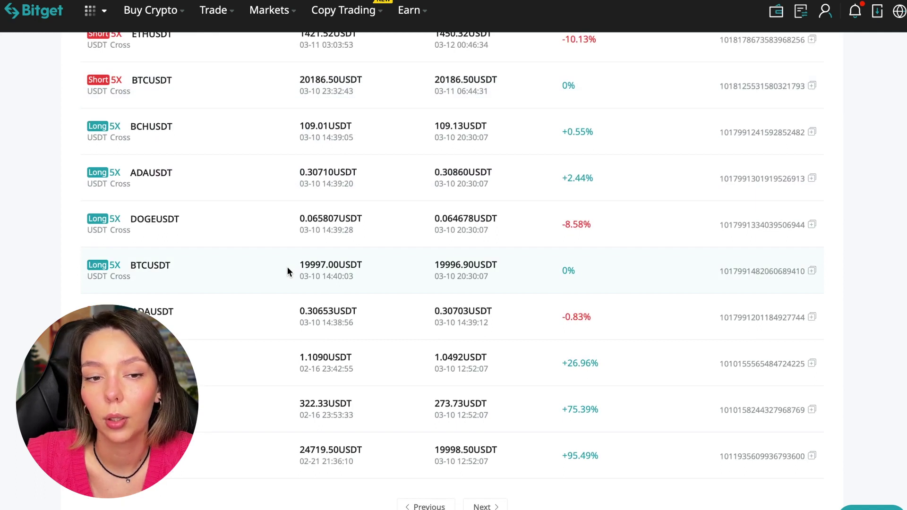
{"action": "scroll", "coordinate": [661, 369], "scroll_direction": "down", "scroll_amount": 2}
{"action": "left_click_drag", "start_coordinate": [603, 347], "coordinate": [553, 341]}
{"action": "left_click", "coordinate": [602, 349]}
{"action": "left_click", "coordinate": [614, 350]}
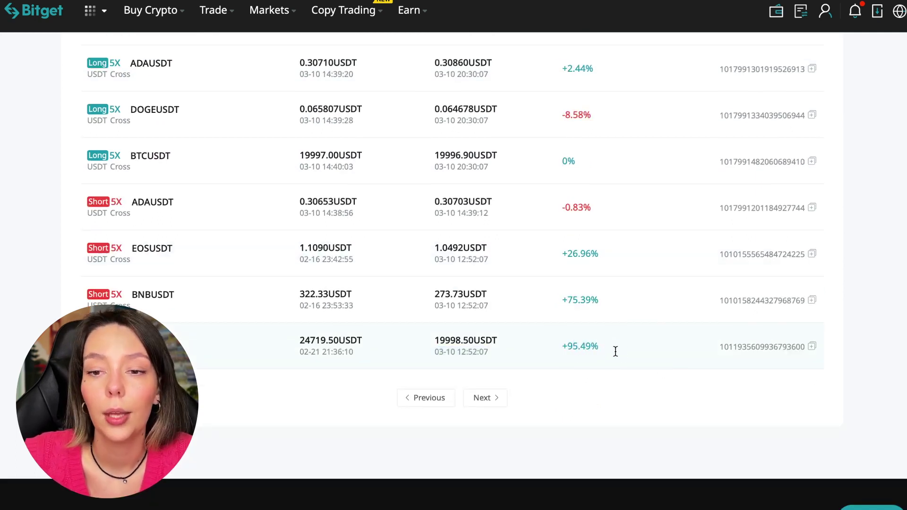
{"action": "scroll", "coordinate": [630, 299], "scroll_direction": "up", "scroll_amount": 9}
{"action": "scroll", "coordinate": [368, 382], "scroll_direction": "up", "scroll_amount": 1}
{"action": "scroll", "coordinate": [253, 268], "scroll_direction": "down", "scroll_amount": 2}
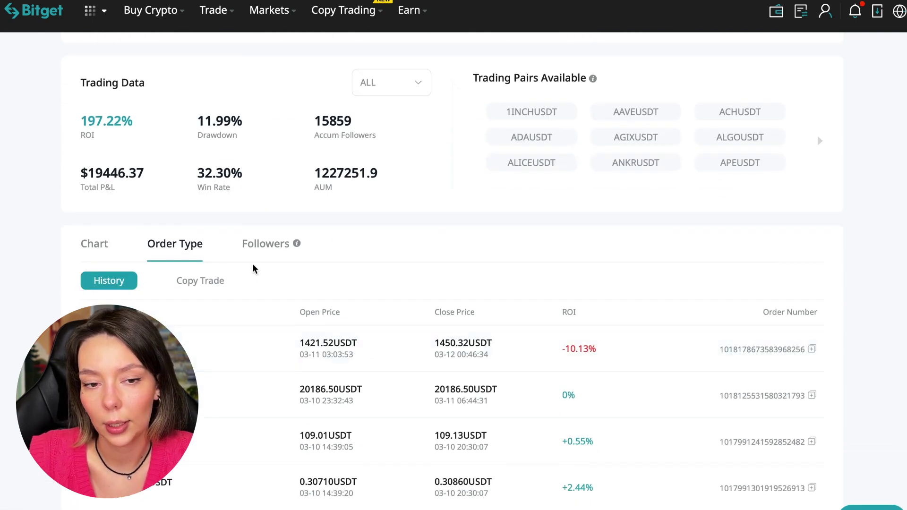
Step: Show the Copy Trade list of the trader's open positions with live prices and ROI
{"action": "left_click", "coordinate": [216, 282]}
{"action": "scroll", "coordinate": [243, 290], "scroll_direction": "down", "scroll_amount": 2}
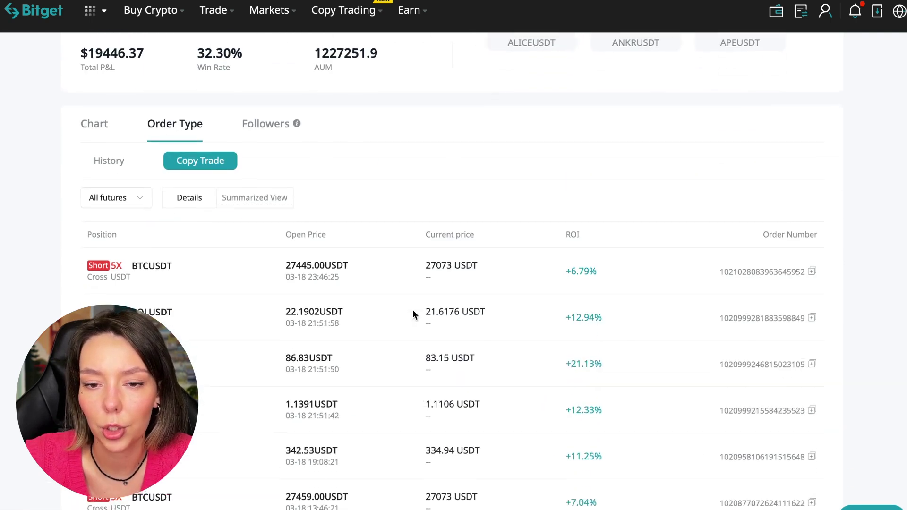
{"action": "scroll", "coordinate": [458, 381], "scroll_direction": "down", "scroll_amount": 1}
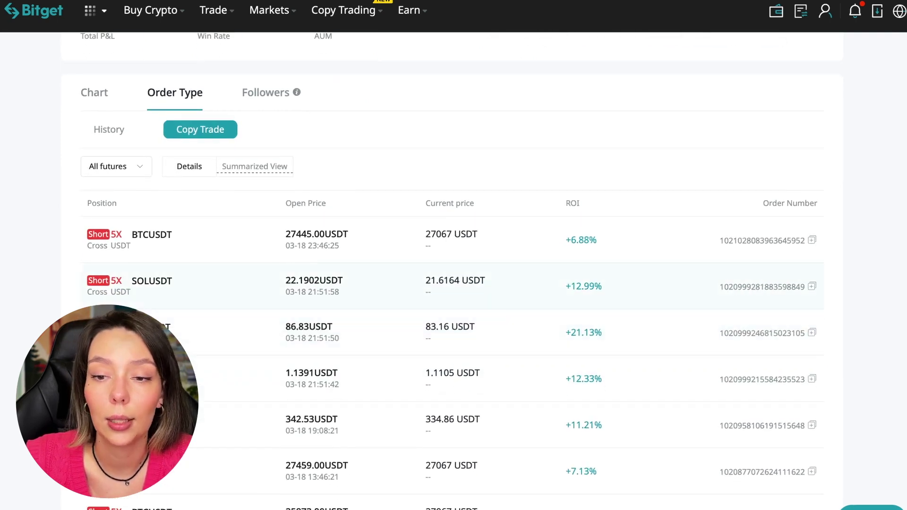
{"action": "scroll", "coordinate": [246, 389], "scroll_direction": "down", "scroll_amount": 3}
{"action": "scroll", "coordinate": [246, 389], "scroll_direction": "down", "scroll_amount": 1}
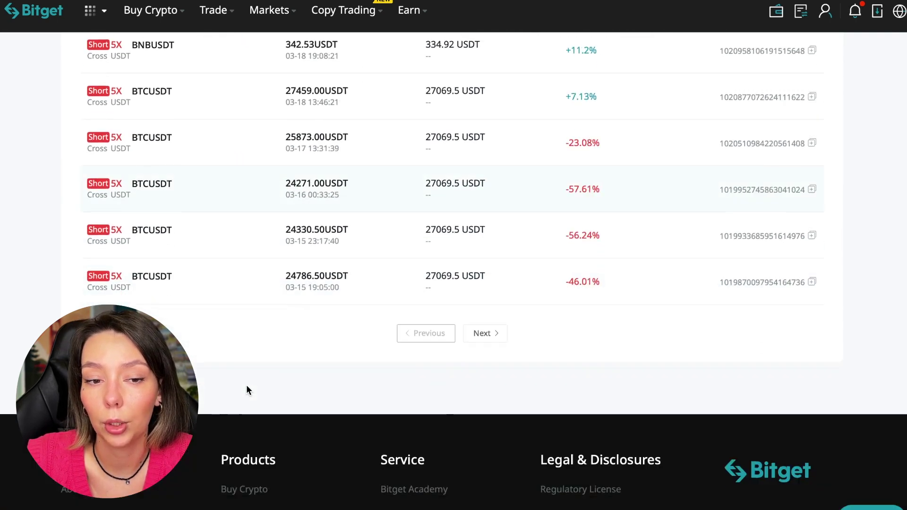
{"action": "scroll", "coordinate": [246, 389], "scroll_direction": "up", "scroll_amount": 3}
{"action": "scroll", "coordinate": [246, 389], "scroll_direction": "up", "scroll_amount": 2}
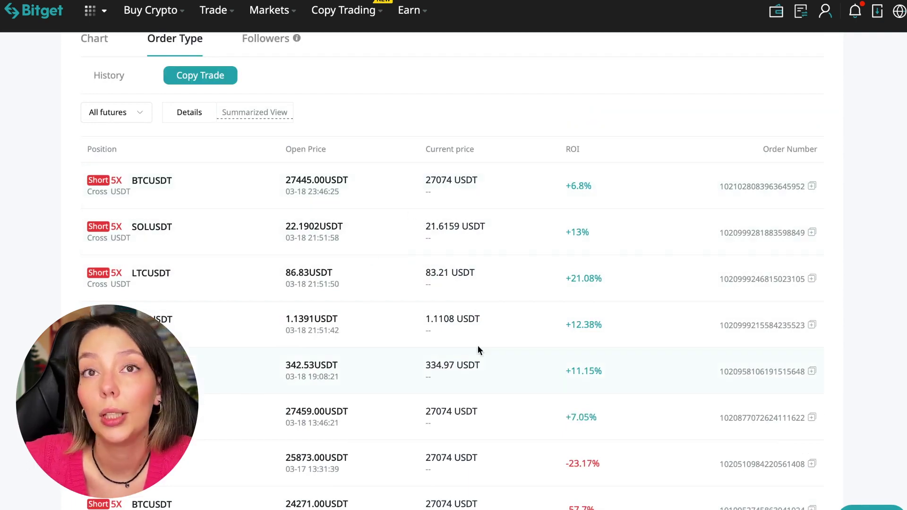
{"action": "scroll", "coordinate": [495, 336], "scroll_direction": "up", "scroll_amount": 3}
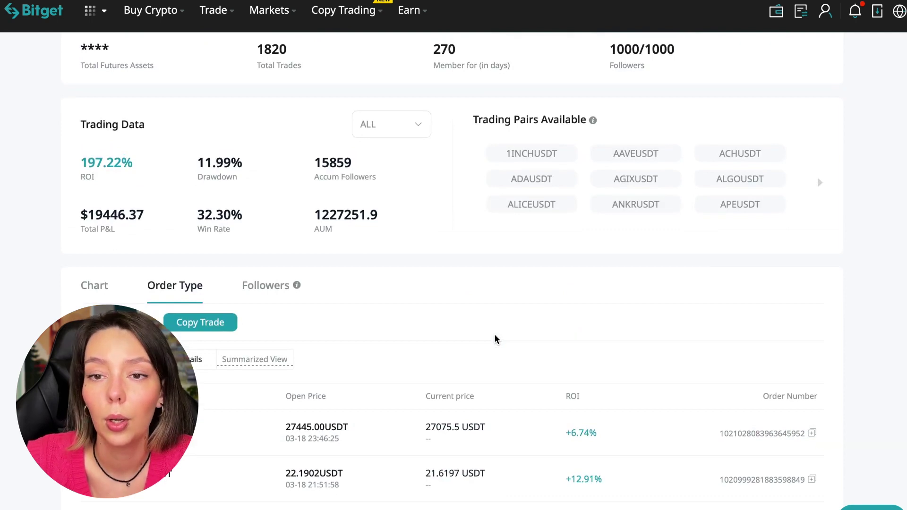
{"action": "scroll", "coordinate": [495, 339], "scroll_direction": "up", "scroll_amount": 2}
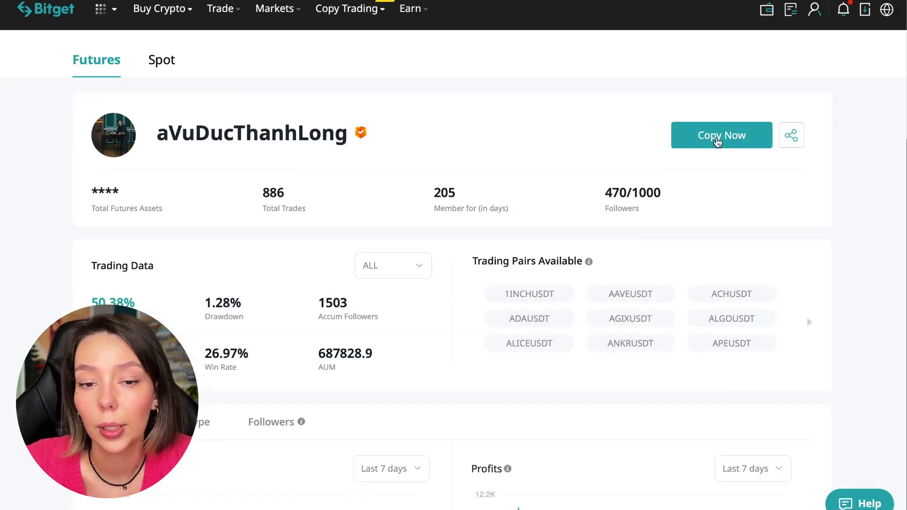
{"action": "left_click", "coordinate": [716, 139]}
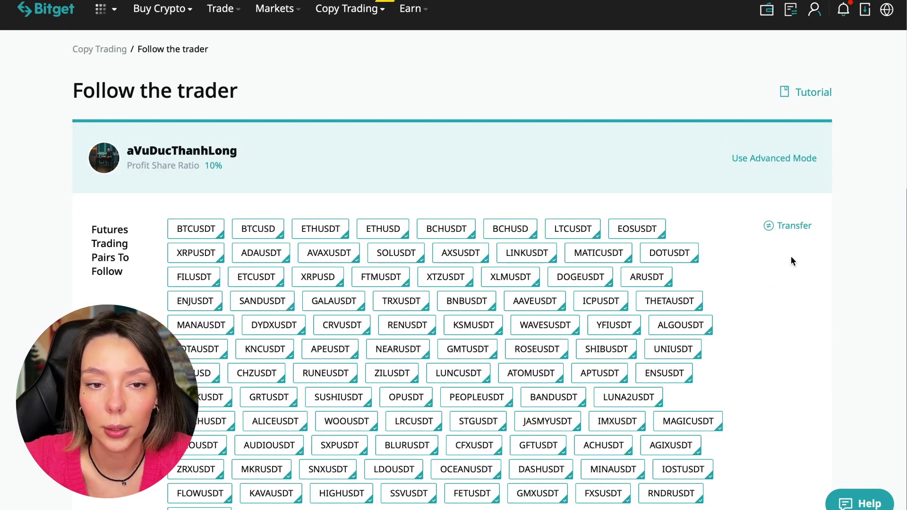
{"action": "left_click", "coordinate": [775, 161]}
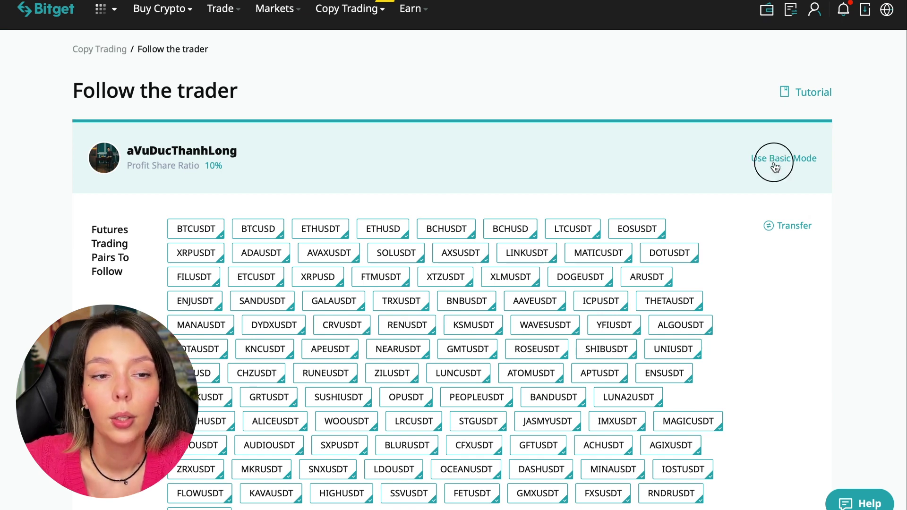
{"action": "scroll", "coordinate": [721, 238], "scroll_direction": "down", "scroll_amount": 4}
{"action": "scroll", "coordinate": [722, 238], "scroll_direction": "up", "scroll_amount": 2}
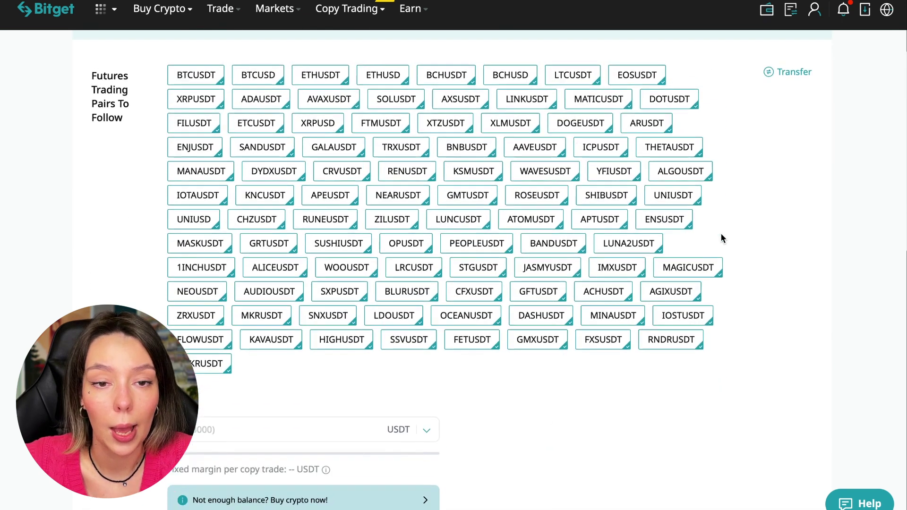
{"action": "scroll", "coordinate": [721, 238], "scroll_direction": "up", "scroll_amount": 2}
{"action": "left_click", "coordinate": [778, 117]}
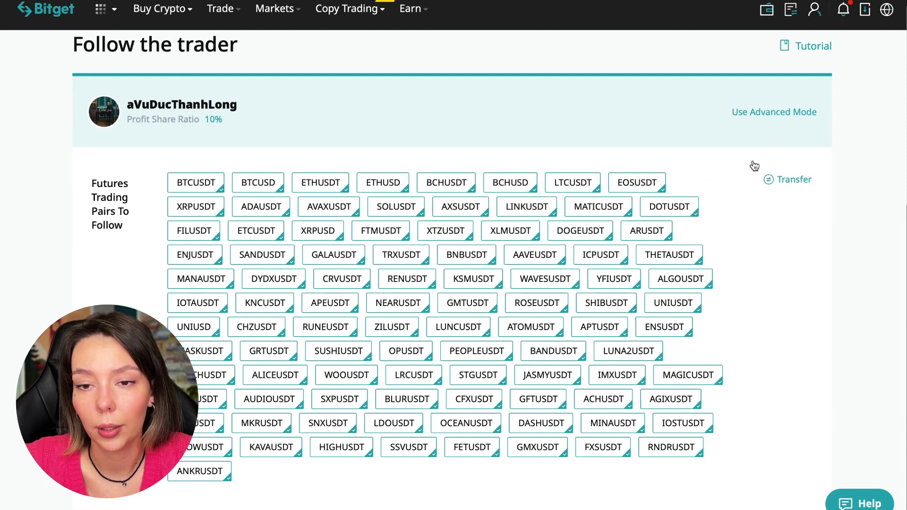
{"action": "scroll", "coordinate": [748, 173], "scroll_direction": "down", "scroll_amount": 5}
{"action": "scroll", "coordinate": [748, 174], "scroll_direction": "up", "scroll_amount": 5}
{"action": "scroll", "coordinate": [453, 284], "scroll_direction": "down", "scroll_amount": 10}
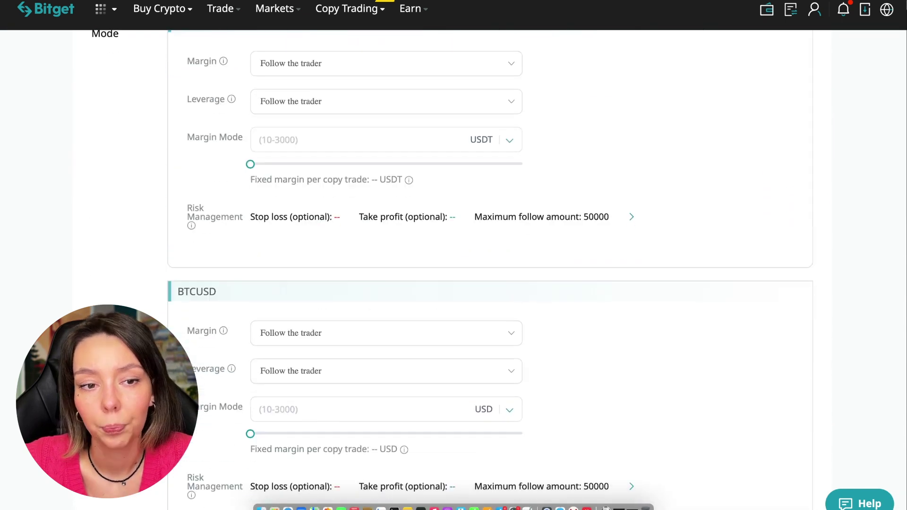
{"action": "scroll", "coordinate": [448, 309], "scroll_direction": "down", "scroll_amount": 6}
{"action": "scroll", "coordinate": [448, 314], "scroll_direction": "down", "scroll_amount": 2}
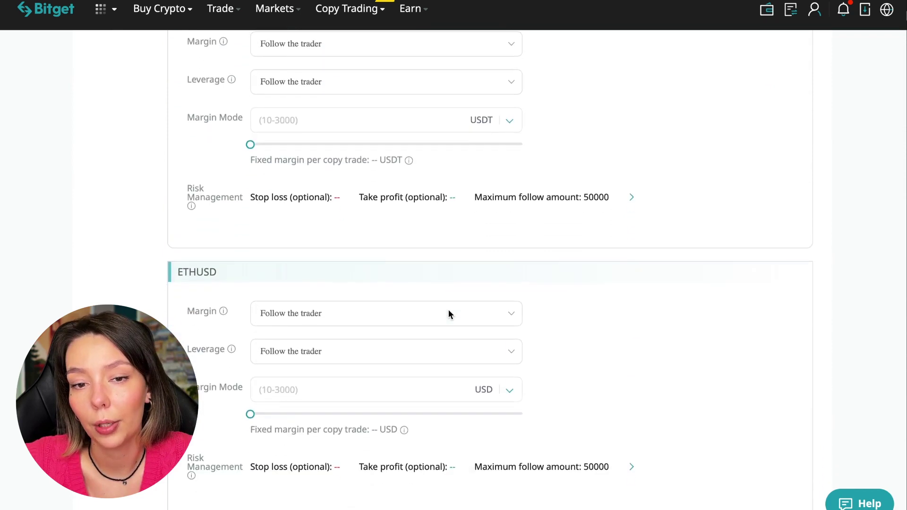
{"action": "scroll", "coordinate": [589, 337], "scroll_direction": "down", "scroll_amount": 2}
{"action": "scroll", "coordinate": [589, 336], "scroll_direction": "up", "scroll_amount": 2}
{"action": "scroll", "coordinate": [589, 336], "scroll_direction": "up", "scroll_amount": 15}
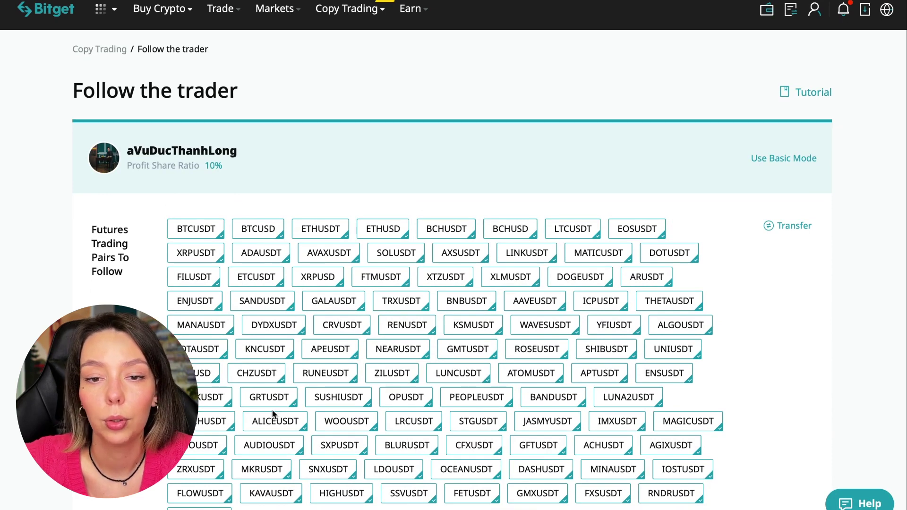
{"action": "scroll", "coordinate": [766, 399], "scroll_direction": "down", "scroll_amount": 3}
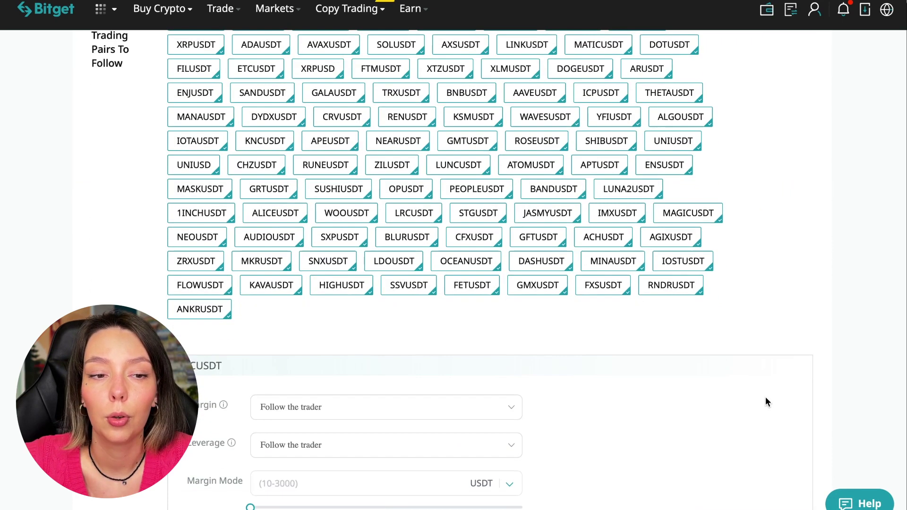
{"action": "scroll", "coordinate": [766, 402], "scroll_direction": "down", "scroll_amount": 1}
{"action": "scroll", "coordinate": [766, 402], "scroll_direction": "up", "scroll_amount": 5}
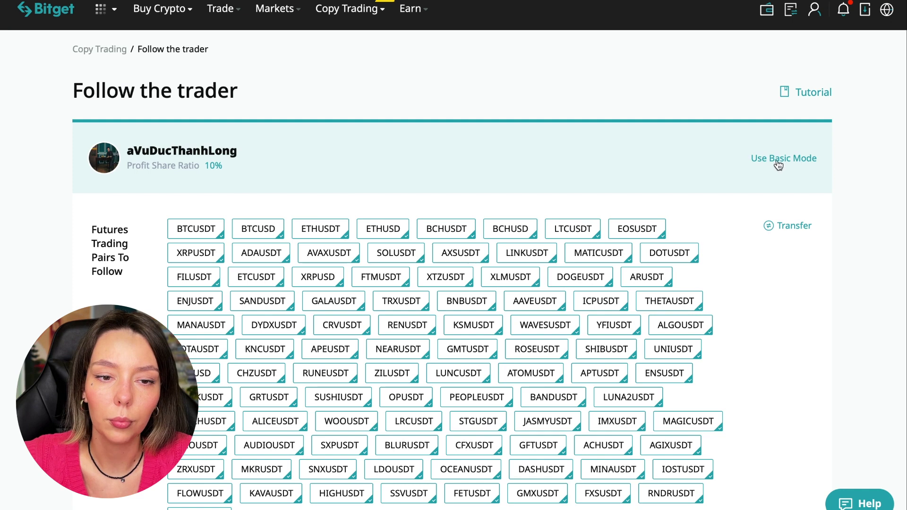
{"action": "left_click", "coordinate": [779, 158]}
{"action": "scroll", "coordinate": [754, 299], "scroll_direction": "down", "scroll_amount": 3}
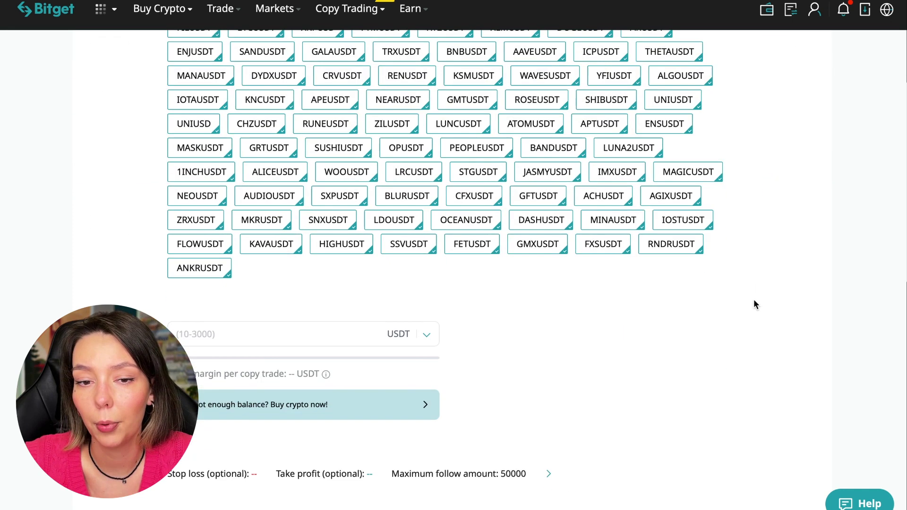
{"action": "scroll", "coordinate": [754, 304], "scroll_direction": "up", "scroll_amount": 3}
{"action": "scroll", "coordinate": [754, 304], "scroll_direction": "down", "scroll_amount": 3}
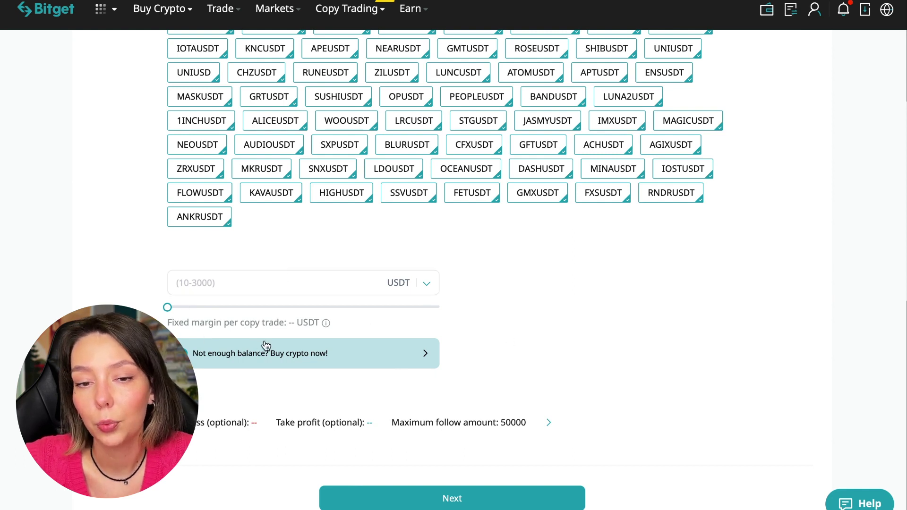
Step: Enter 10 USDT as the fixed margin per copy trade
{"action": "left_click", "coordinate": [255, 287]}
{"action": "type", "text": "10"}
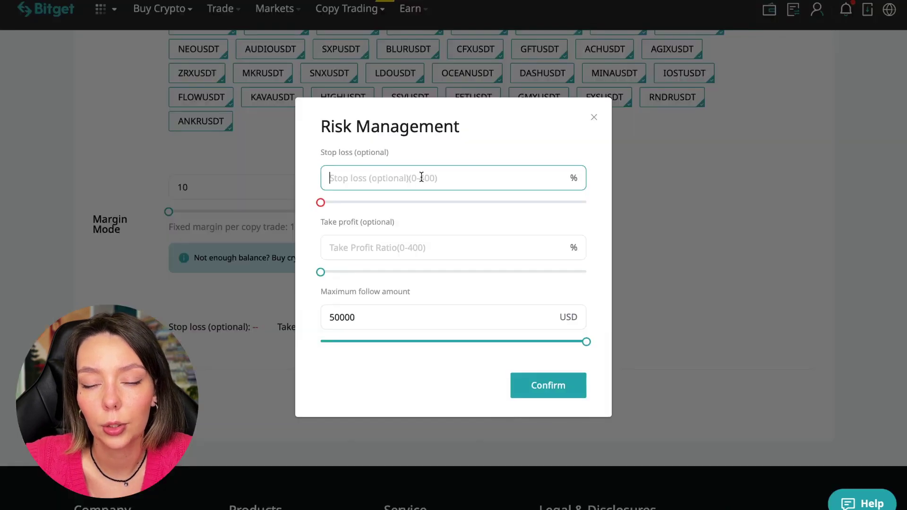
Step: Set the maximum follow amount to 30, leave stop loss and take profit unset, and confirm
{"action": "left_click", "coordinate": [431, 248]}
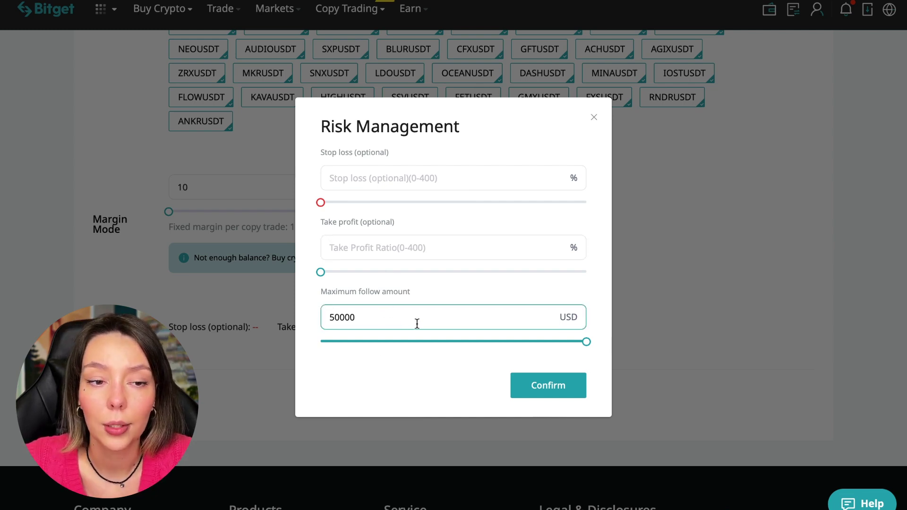
{"action": "left_click", "coordinate": [398, 319]}
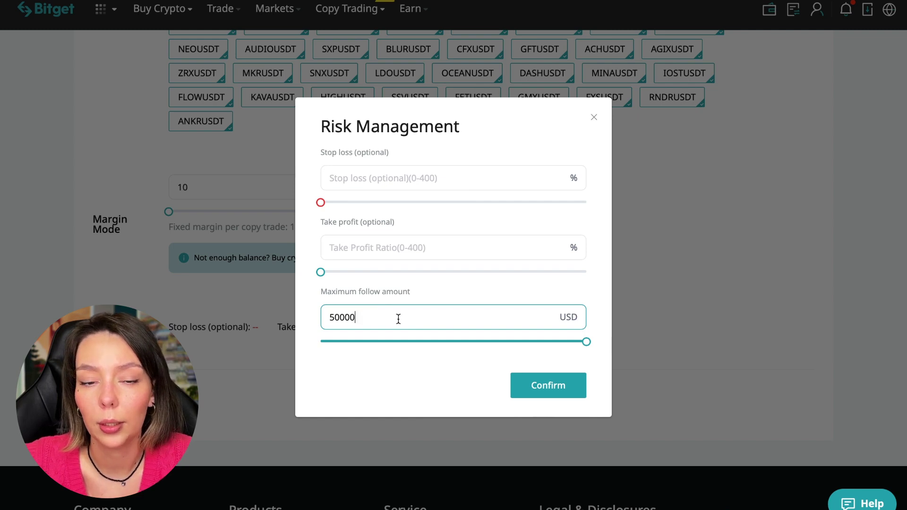
{"action": "left_click_drag", "start_coordinate": [586, 343], "coordinate": [300, 355]}
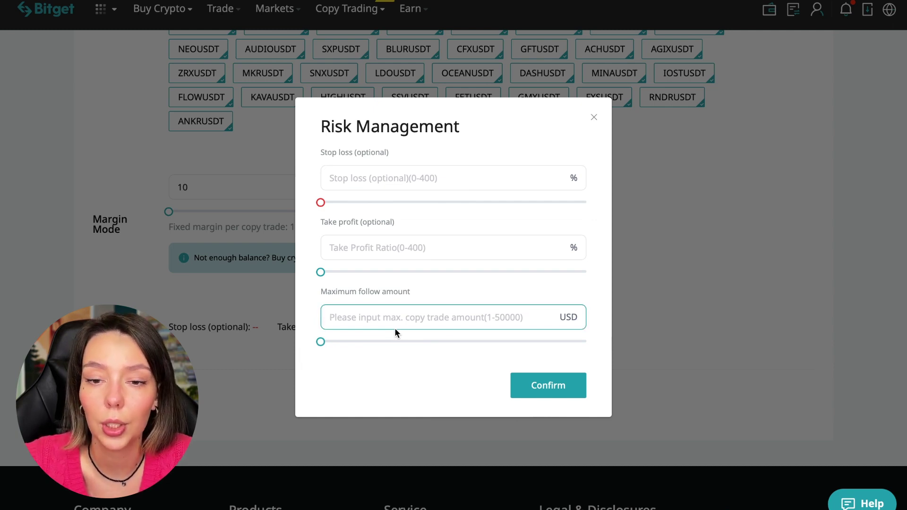
{"action": "left_click", "coordinate": [395, 329]}
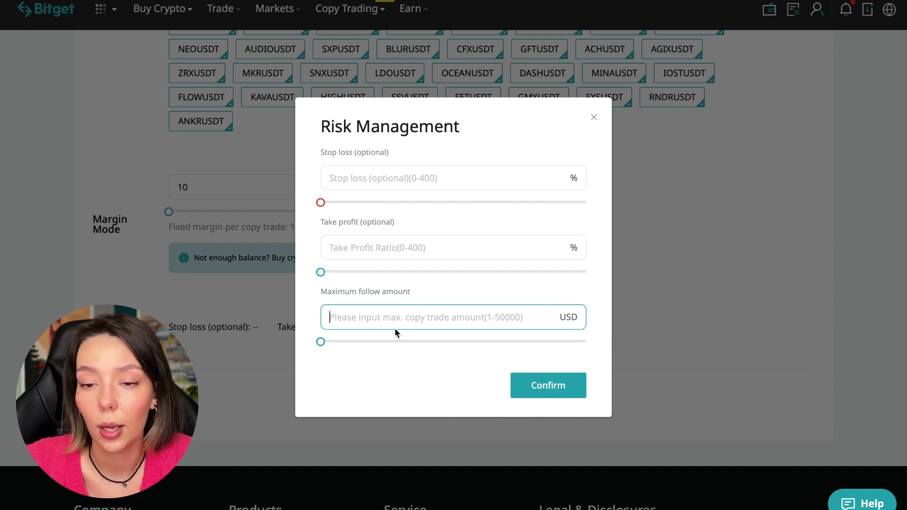
{"action": "type", "text": "30"}
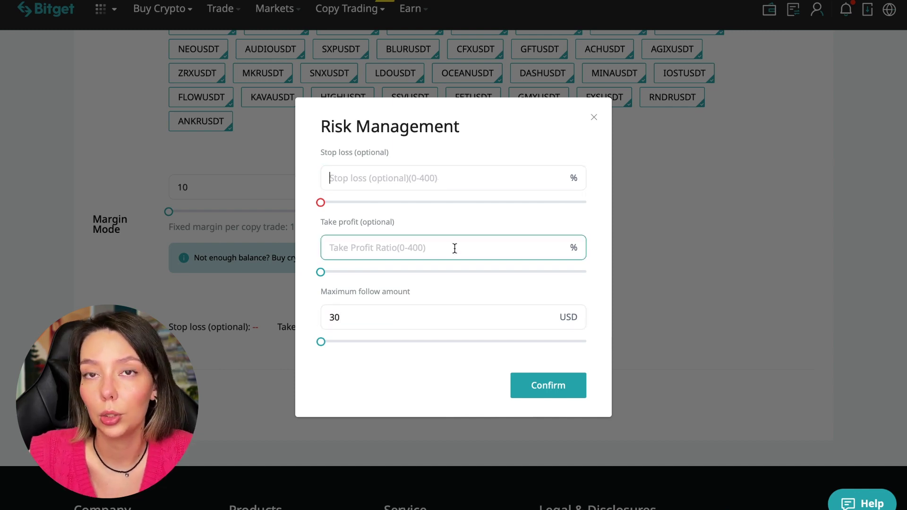
{"action": "left_click", "coordinate": [496, 182]}
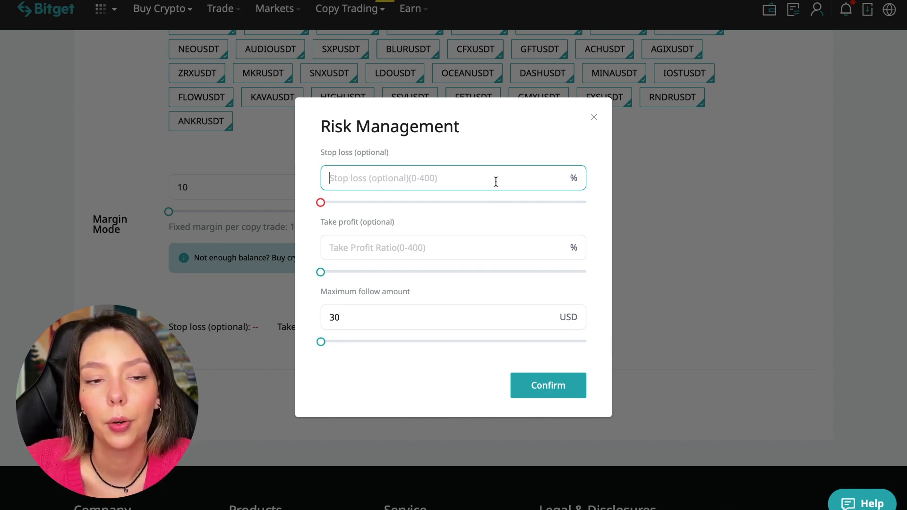
{"action": "left_click", "coordinate": [568, 396]}
{"action": "left_click", "coordinate": [488, 414]}
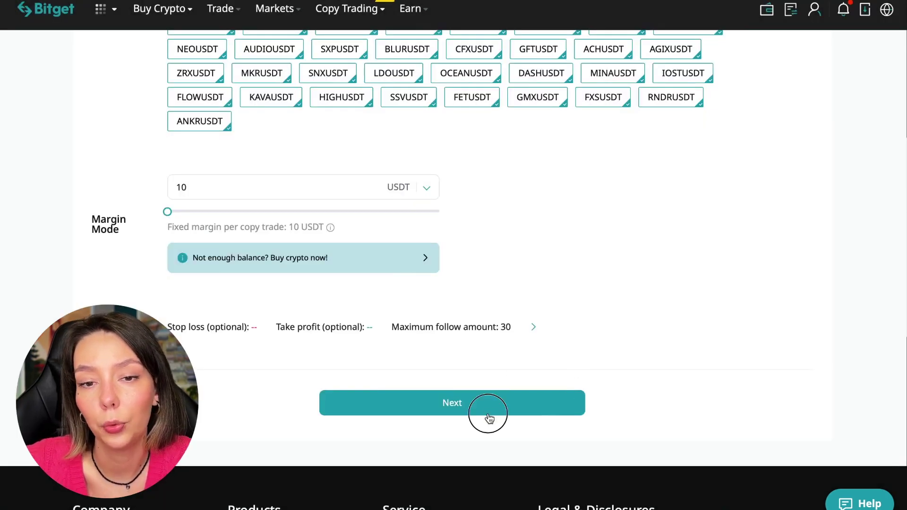
{"action": "scroll", "coordinate": [406, 285], "scroll_direction": "down", "scroll_amount": 3}
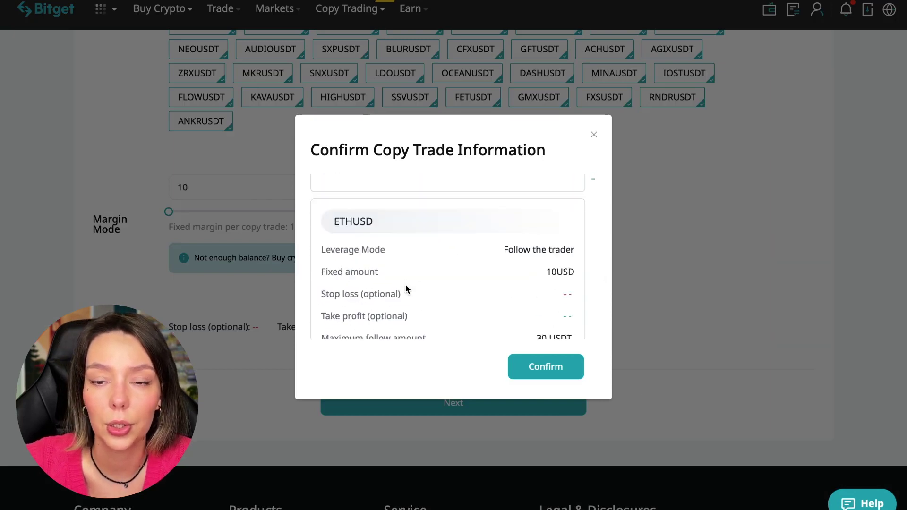
{"action": "scroll", "coordinate": [405, 284], "scroll_direction": "down", "scroll_amount": 3}
{"action": "scroll", "coordinate": [406, 284], "scroll_direction": "down", "scroll_amount": 3}
{"action": "scroll", "coordinate": [405, 284], "scroll_direction": "down", "scroll_amount": 3}
{"action": "left_click", "coordinate": [556, 371]}
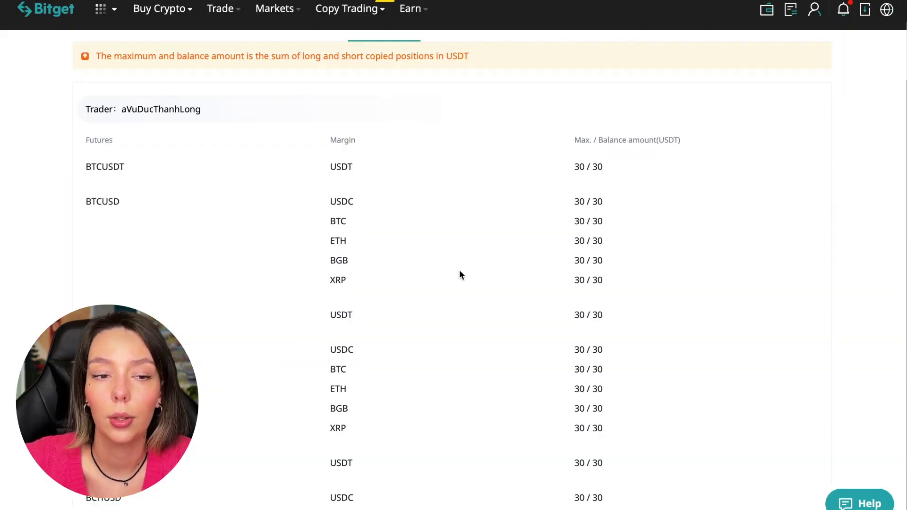
{"action": "scroll", "coordinate": [450, 345], "scroll_direction": "down", "scroll_amount": 5}
{"action": "scroll", "coordinate": [450, 344], "scroll_direction": "down", "scroll_amount": 5}
{"action": "scroll", "coordinate": [451, 345], "scroll_direction": "up", "scroll_amount": 3}
{"action": "scroll", "coordinate": [450, 344], "scroll_direction": "up", "scroll_amount": 2}
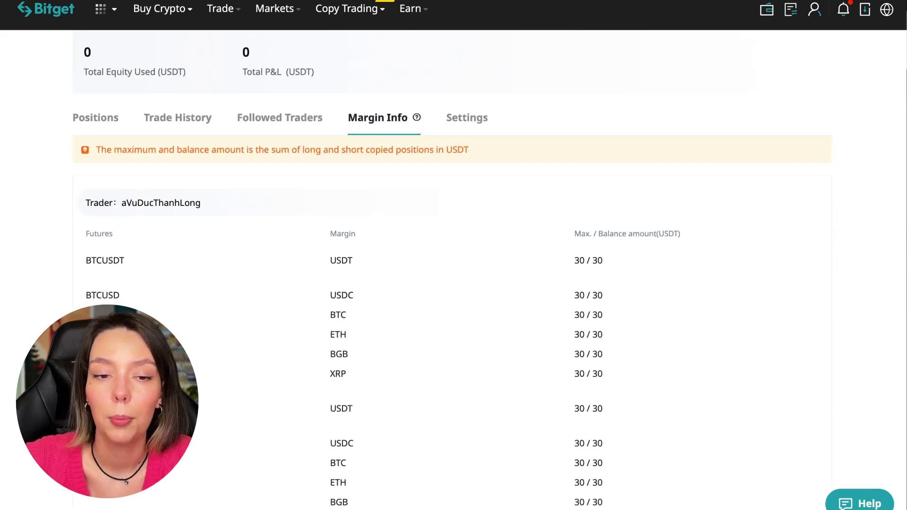
{"action": "scroll", "coordinate": [279, 408], "scroll_direction": "up", "scroll_amount": 2}
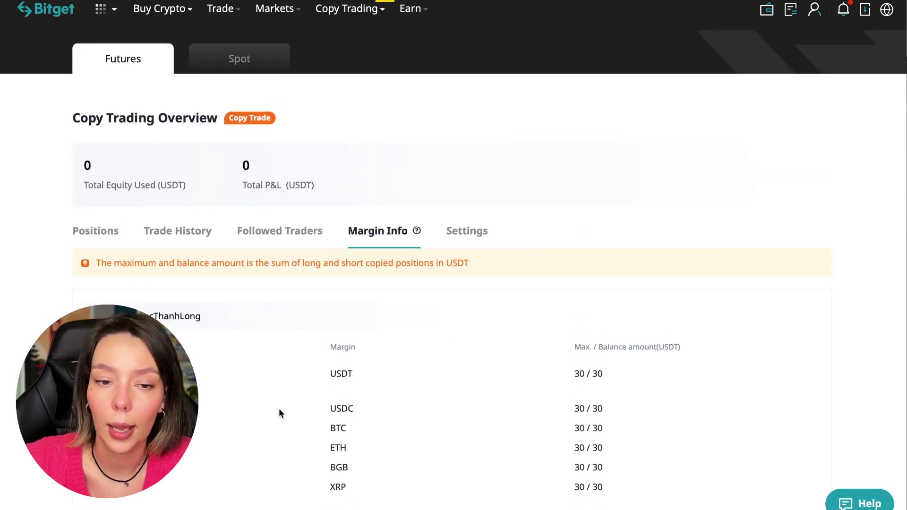
Step: Show the copy trading overview's Positions list, empty with 0 USDT equity and 0 P&L
{"action": "left_click", "coordinate": [481, 241]}
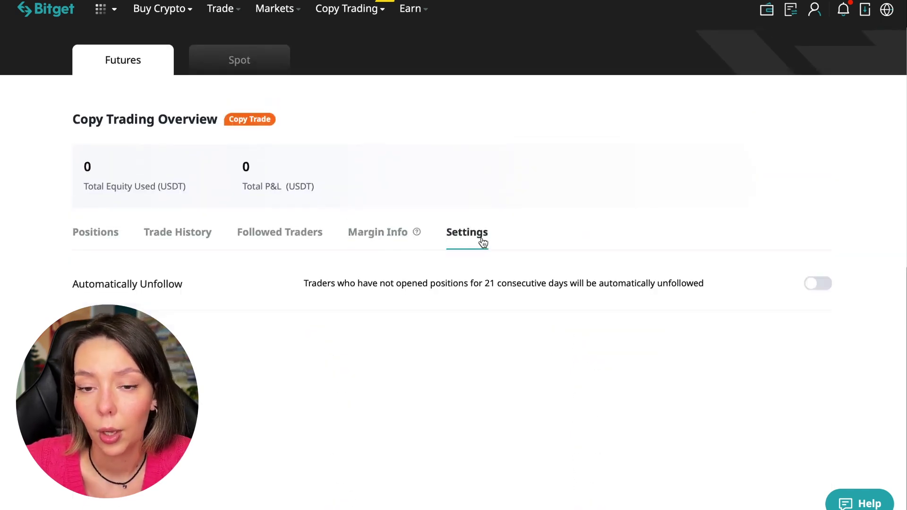
{"action": "left_click", "coordinate": [106, 236]}
{"action": "scroll", "coordinate": [405, 299], "scroll_direction": "up", "scroll_amount": 2}
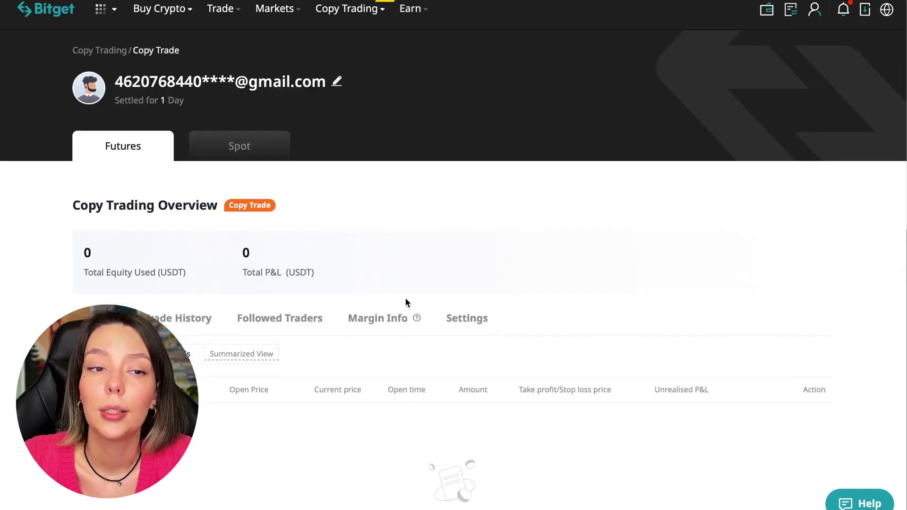